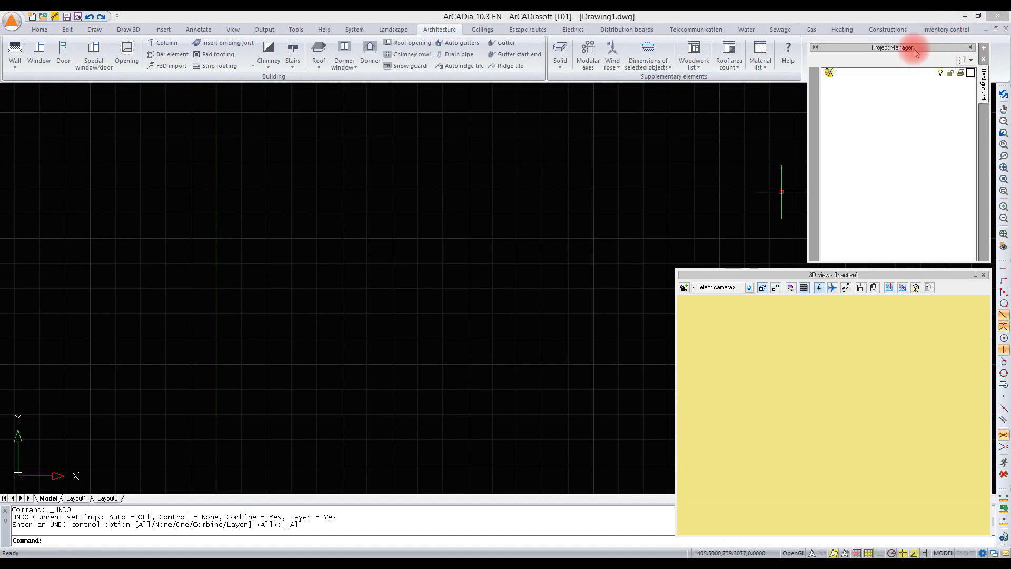
- Reposition the Project Manager panel and return to the Architecture tools
left_click_drag(914, 46, 914, 46)
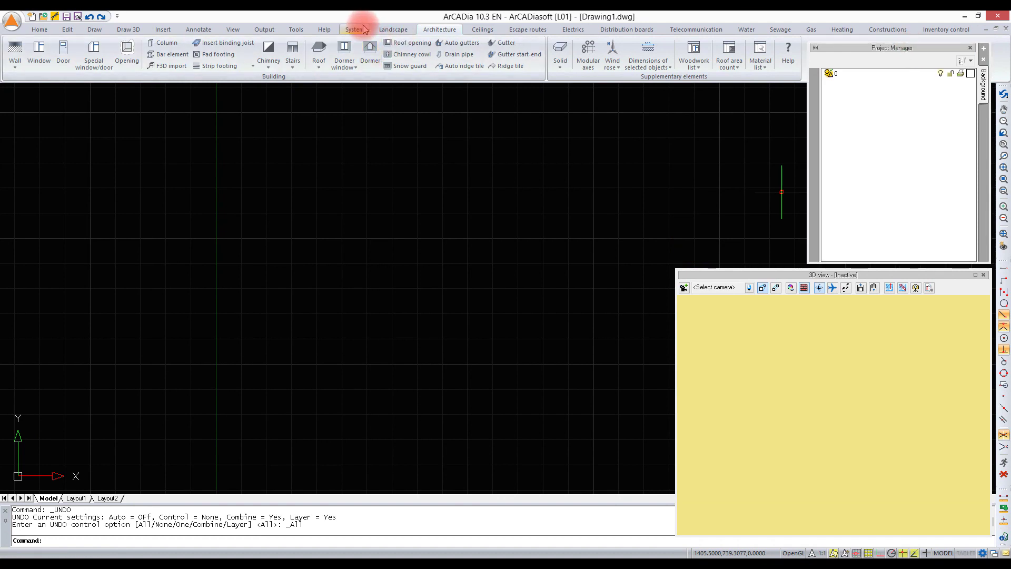
left_click(341, 30)
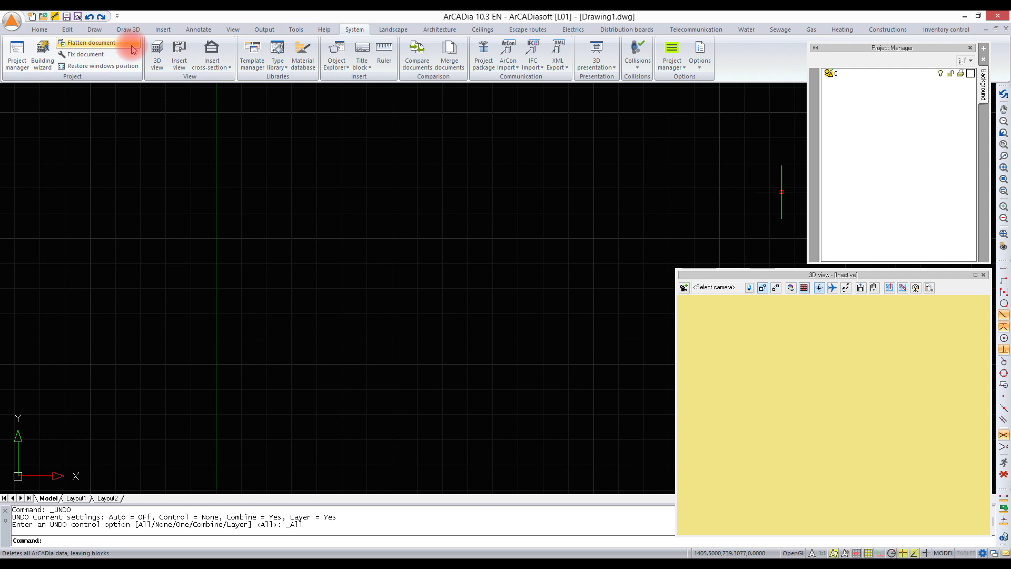
left_click(394, 31)
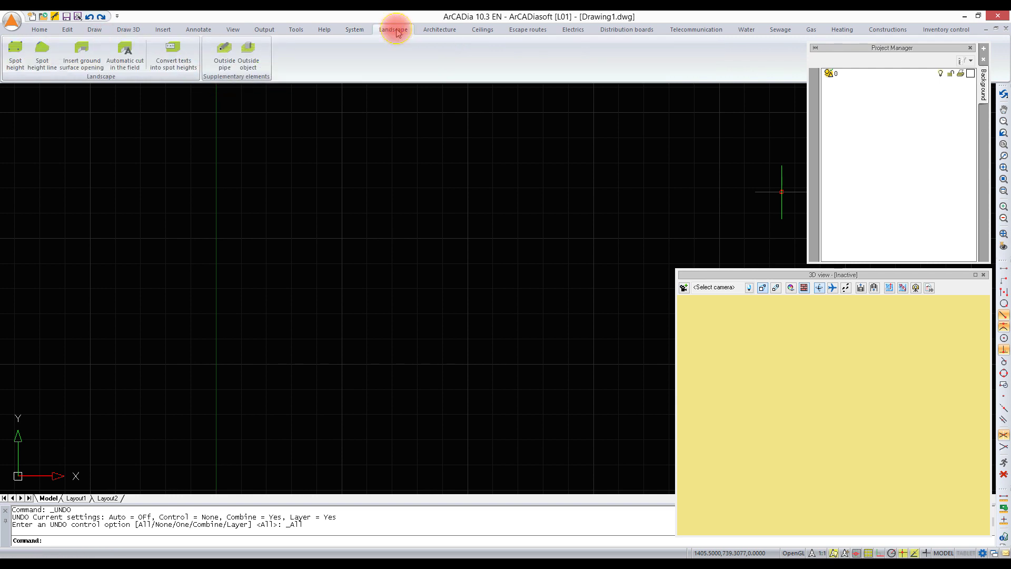
left_click(440, 30)
- Draw a straight horizontal wall on Level 0 and expand Level 0 in the project tree
left_click(15, 51)
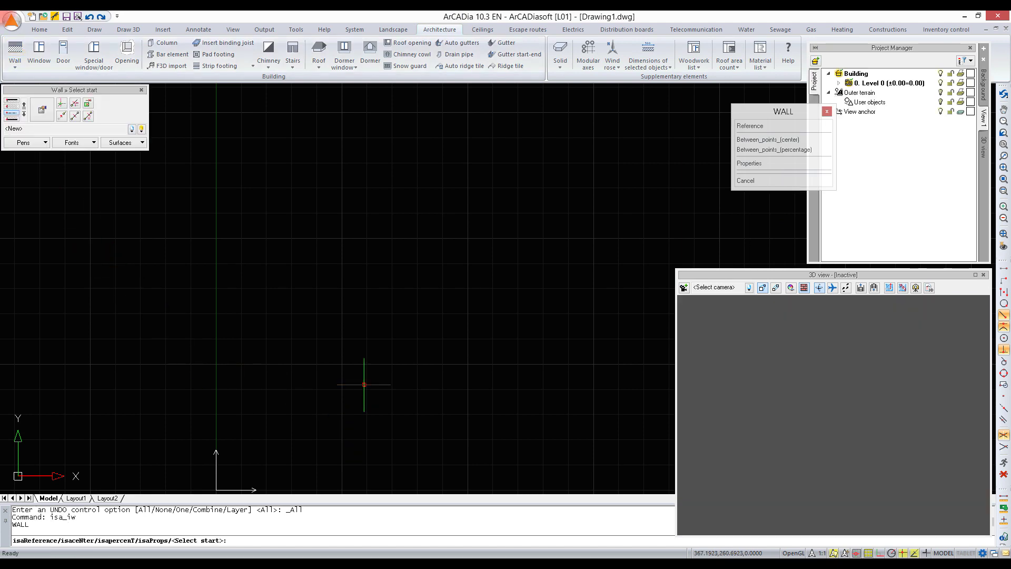
left_click(321, 332)
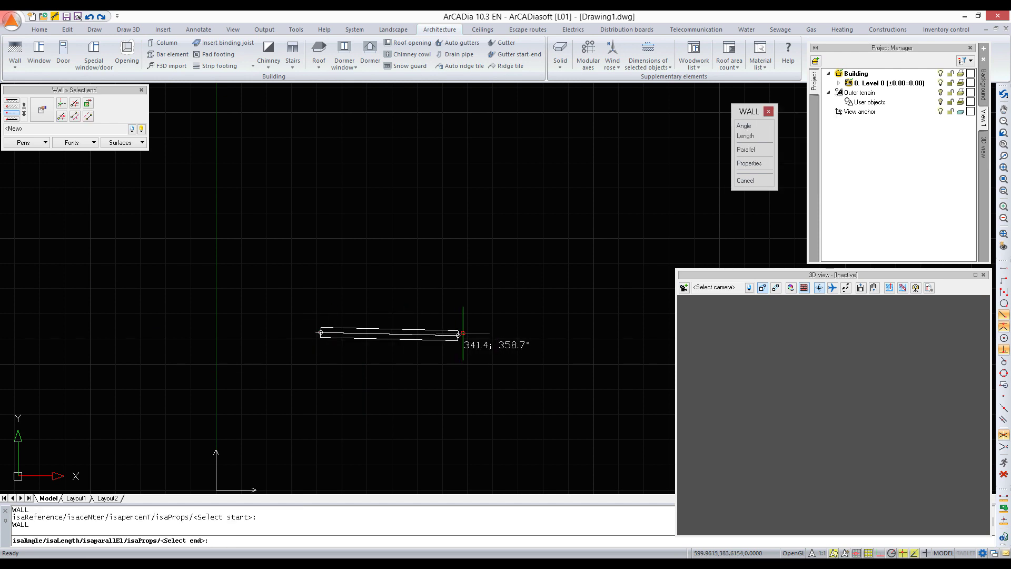
left_click(468, 332, "shift")
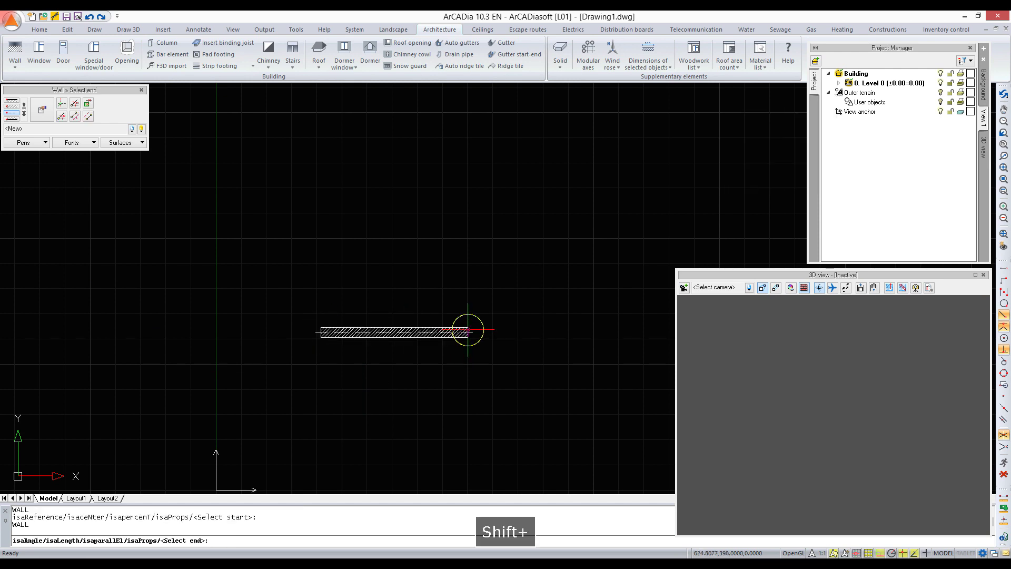
right_click(517, 319)
left_click(838, 82)
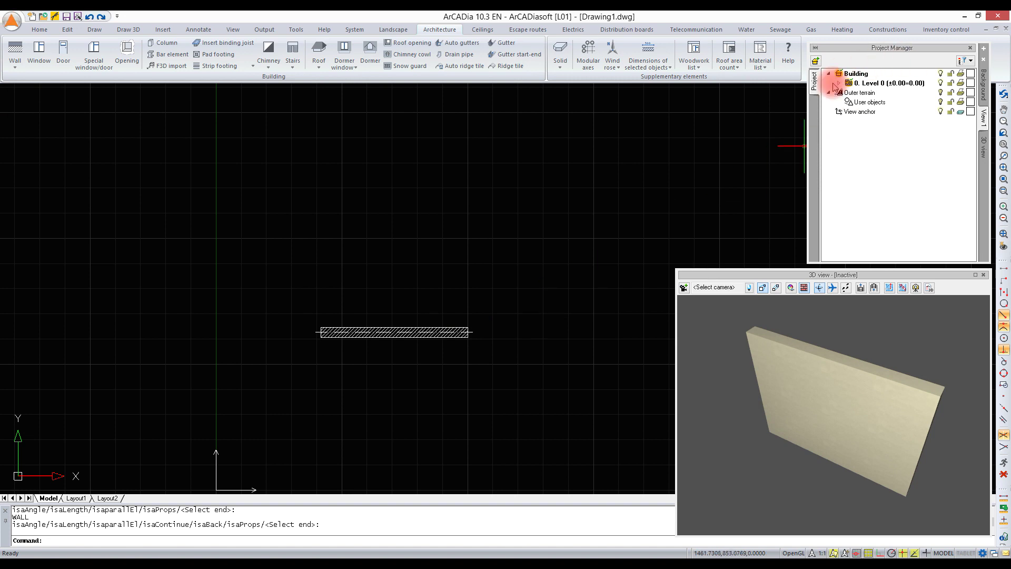
left_click(882, 84)
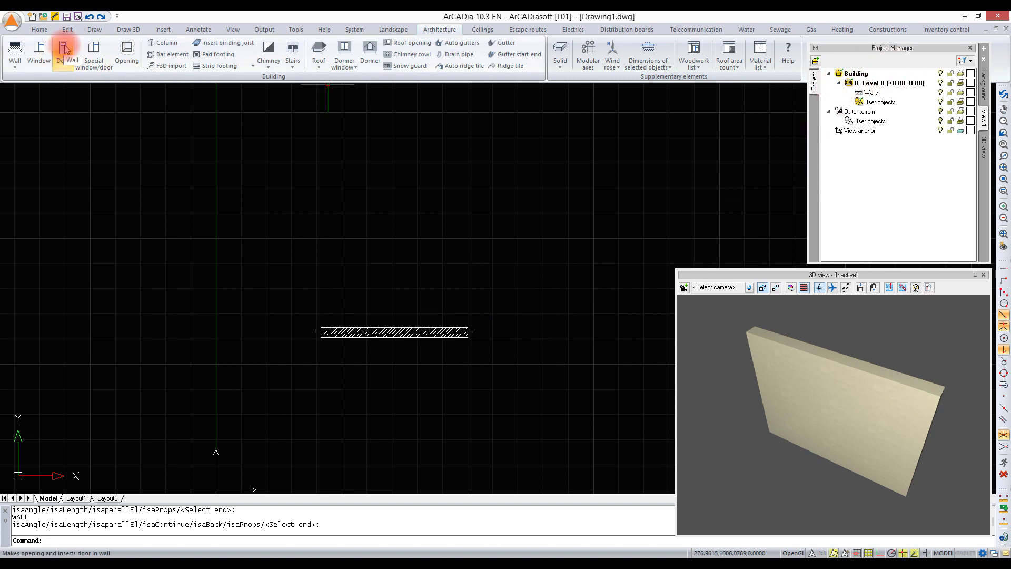
- Insert a window with an 85 cm sill into the middle of the wall
left_click(42, 49)
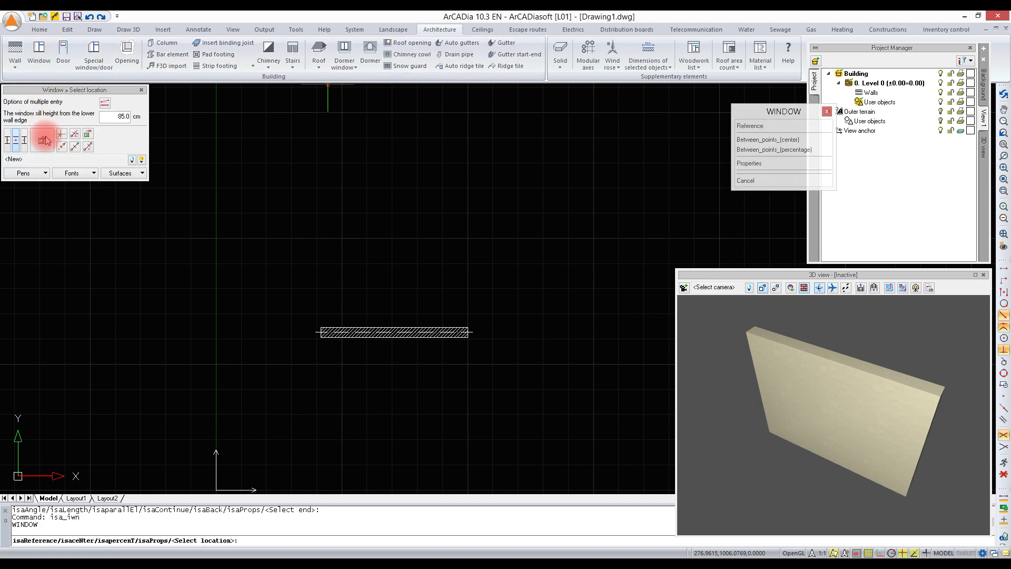
left_click(392, 332)
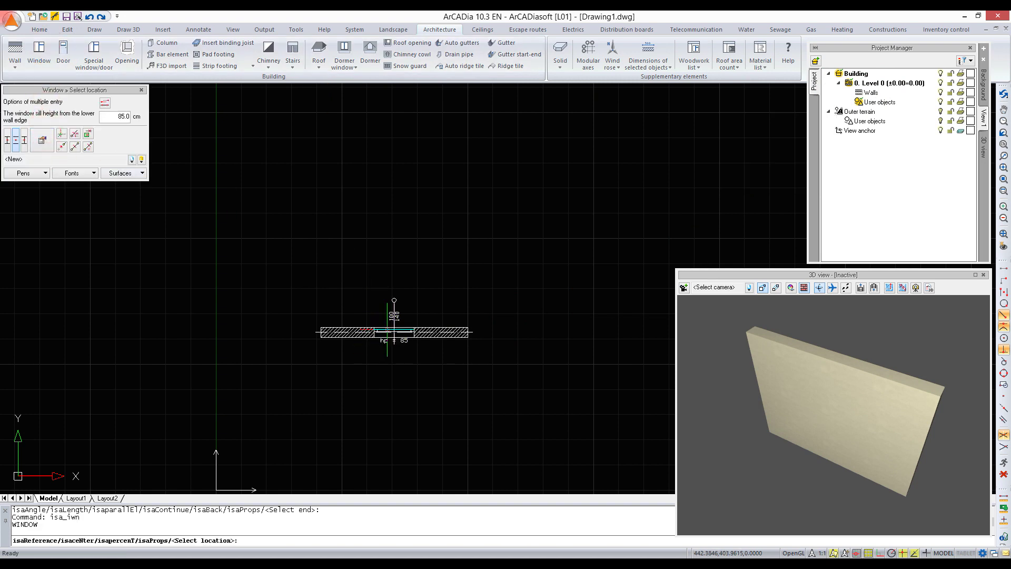
right_click(594, 224)
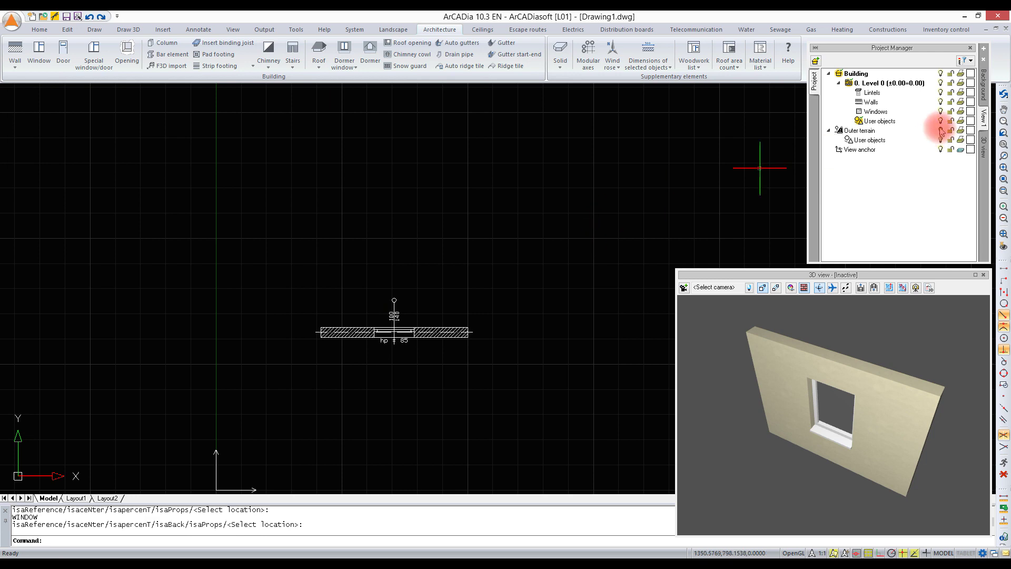
- Select all walls through the Walls group in the project tree, then cancel the selection
right_click(870, 103)
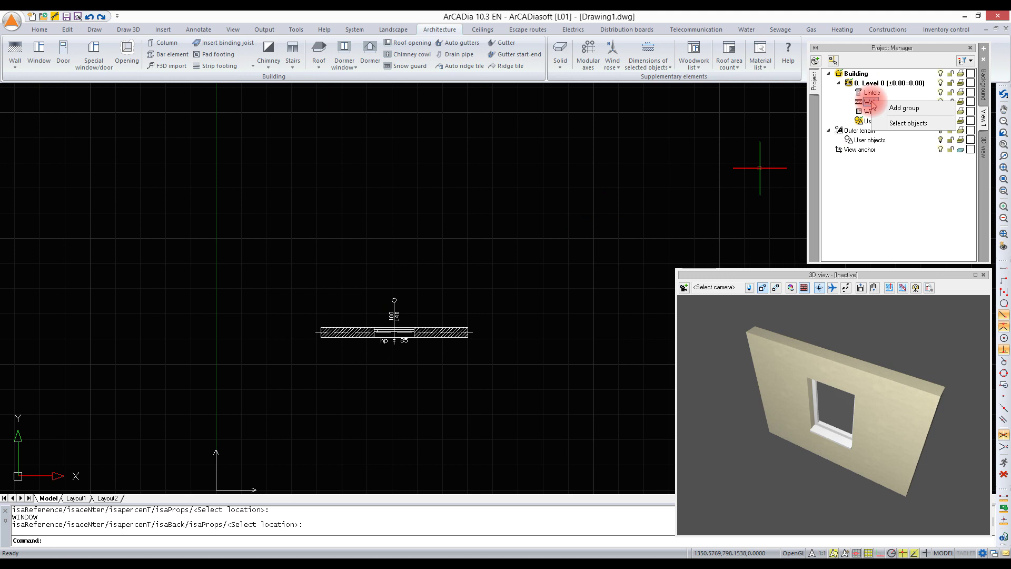
left_click(900, 125)
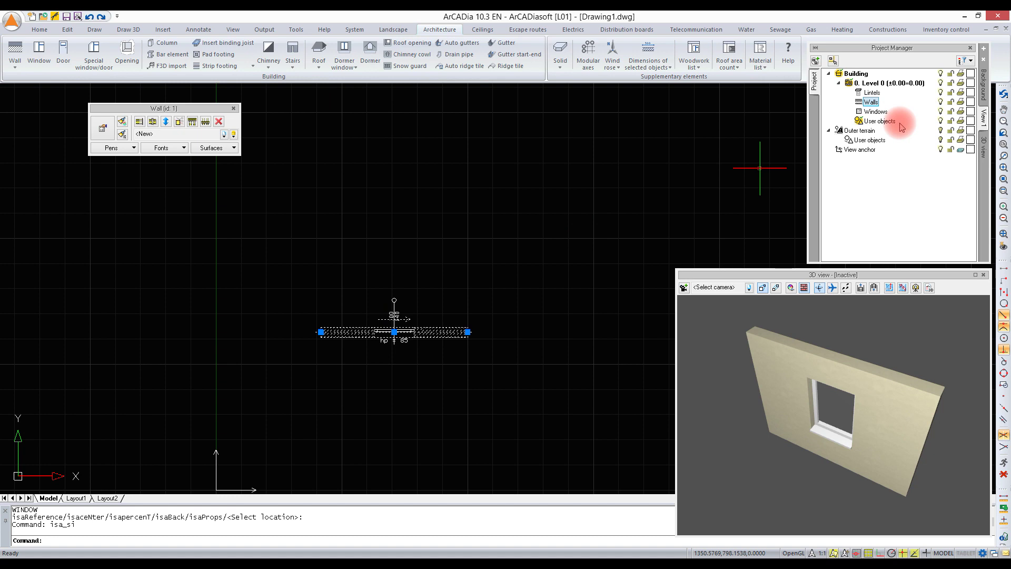
left_click(876, 103)
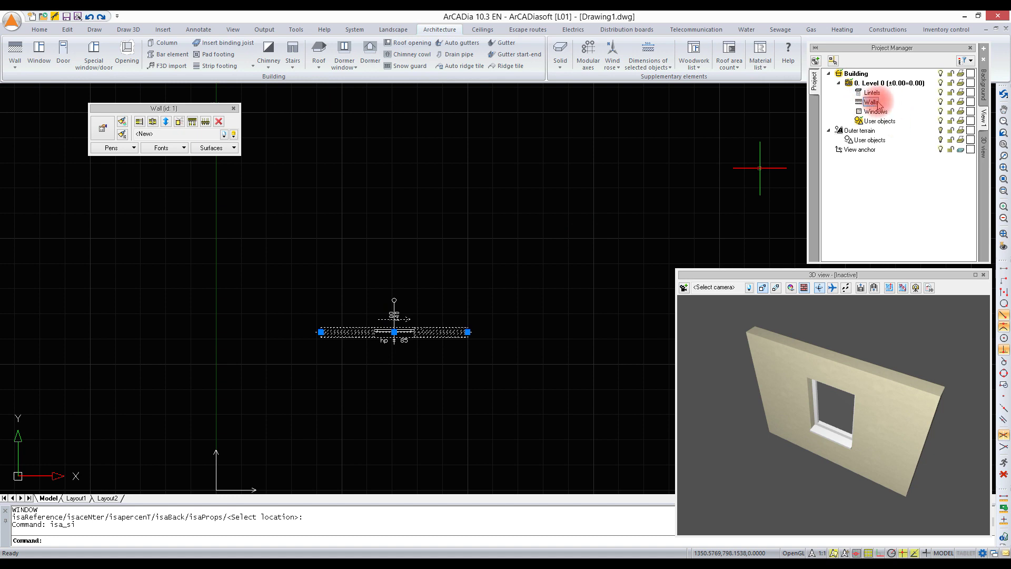
key("Escape")
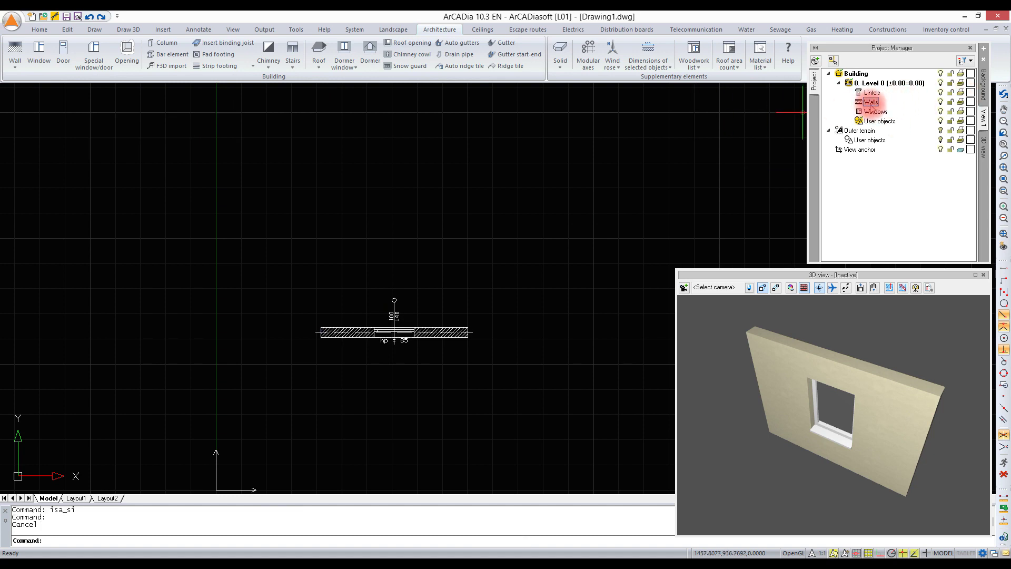
- Draw a vertical wall downward from the first wall's right end
left_click(15, 53)
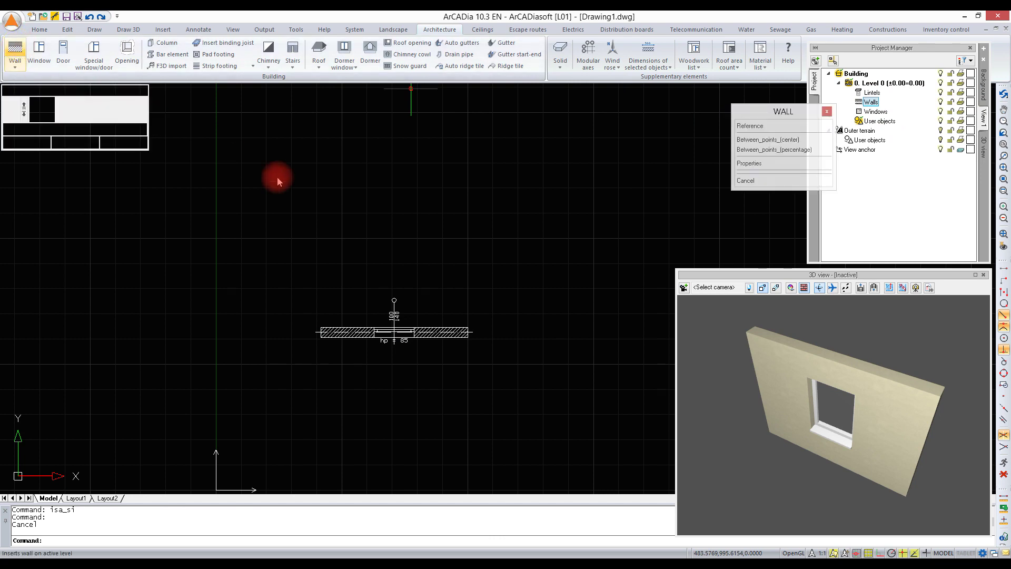
left_click(467, 333)
left_click(470, 430)
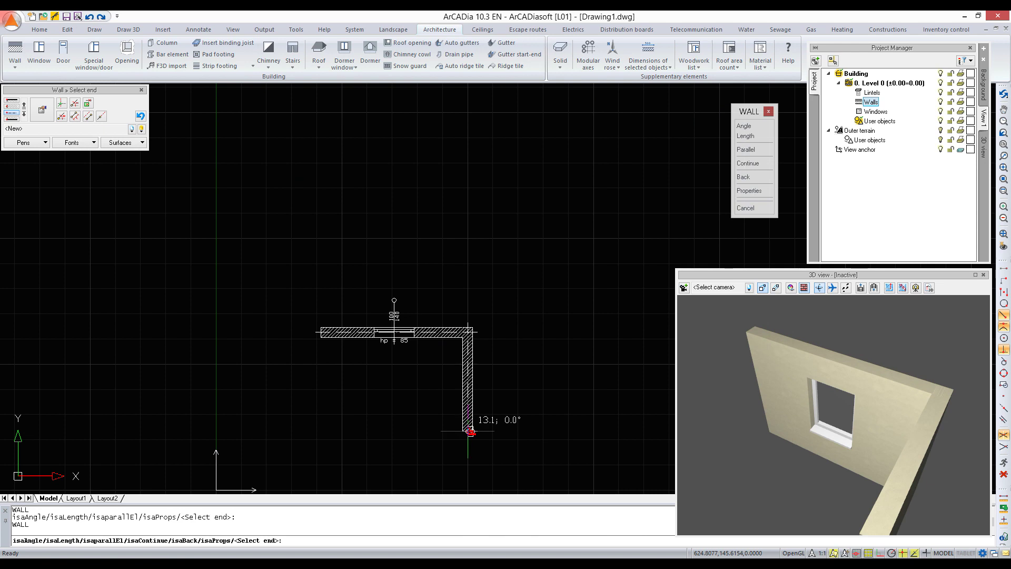
key("Escape")
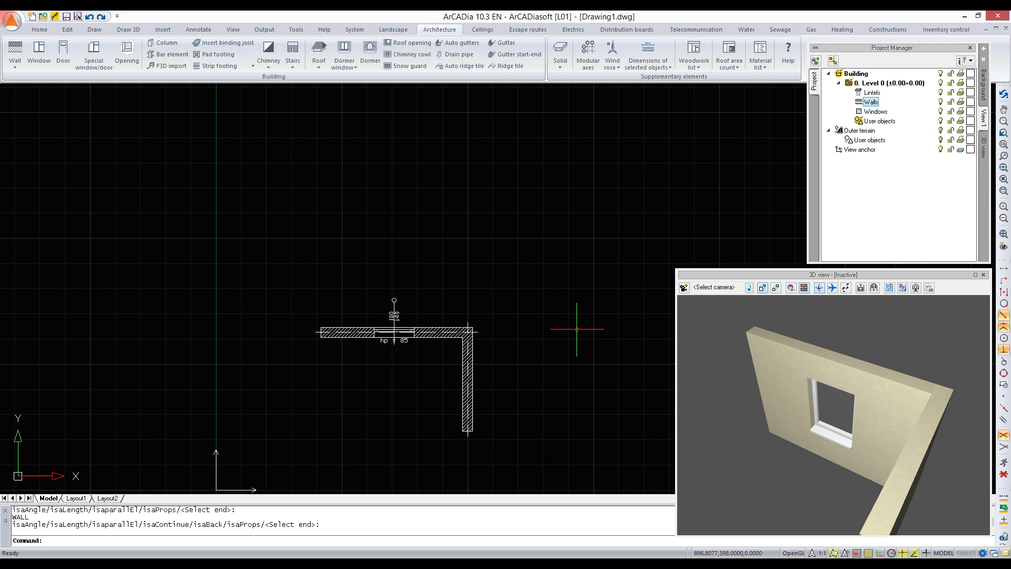
- Create a new group named 'External' under Walls in the project tree
left_click(867, 103)
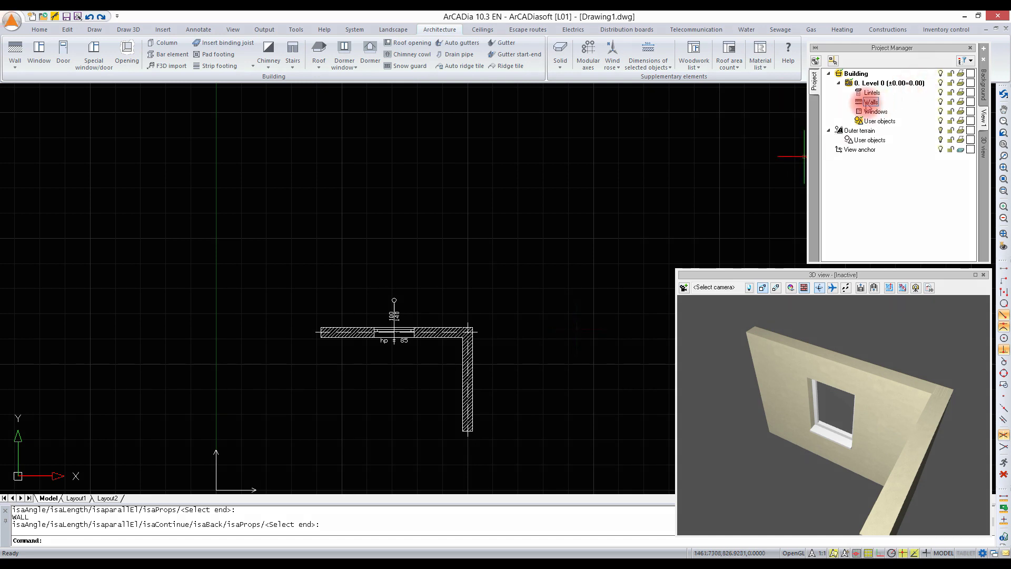
right_click(867, 103)
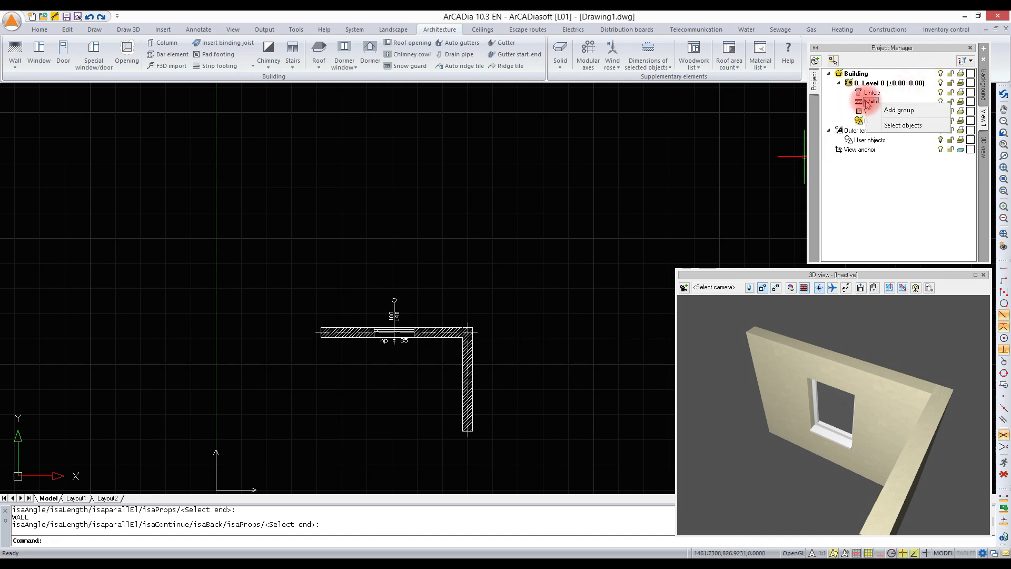
left_click(904, 125)
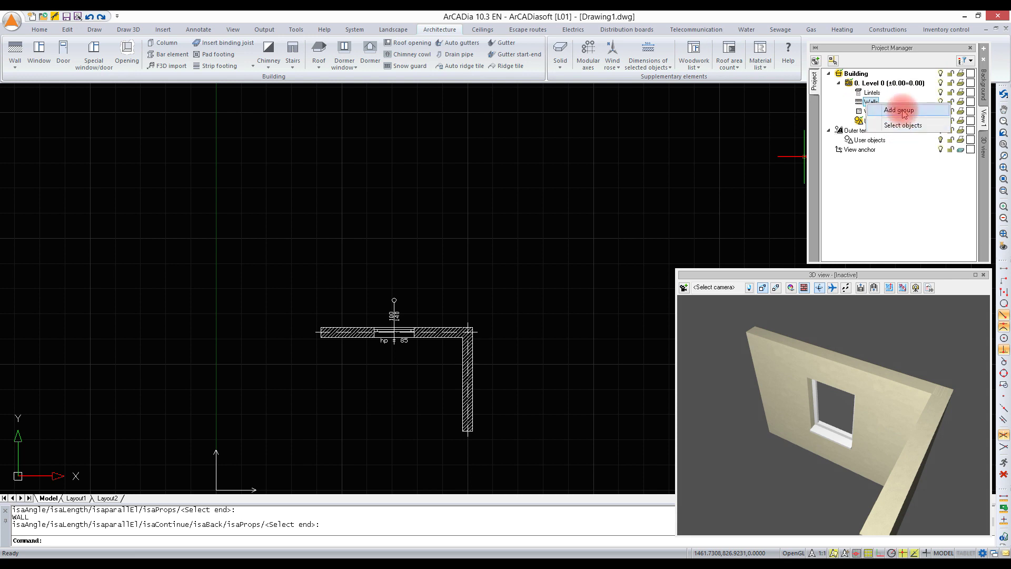
left_click(900, 111)
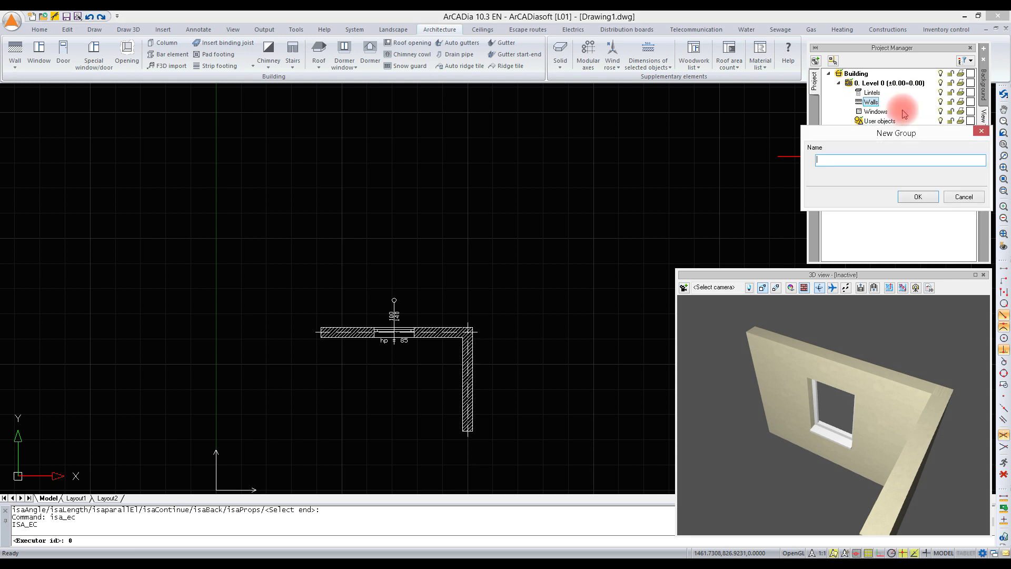
type("Ex")
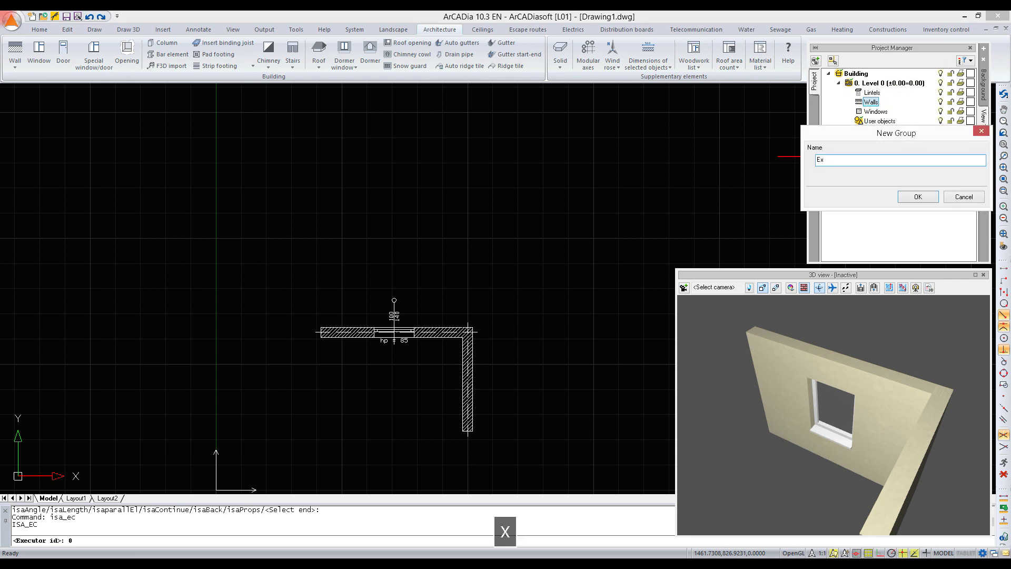
type("ternal")
key("Return")
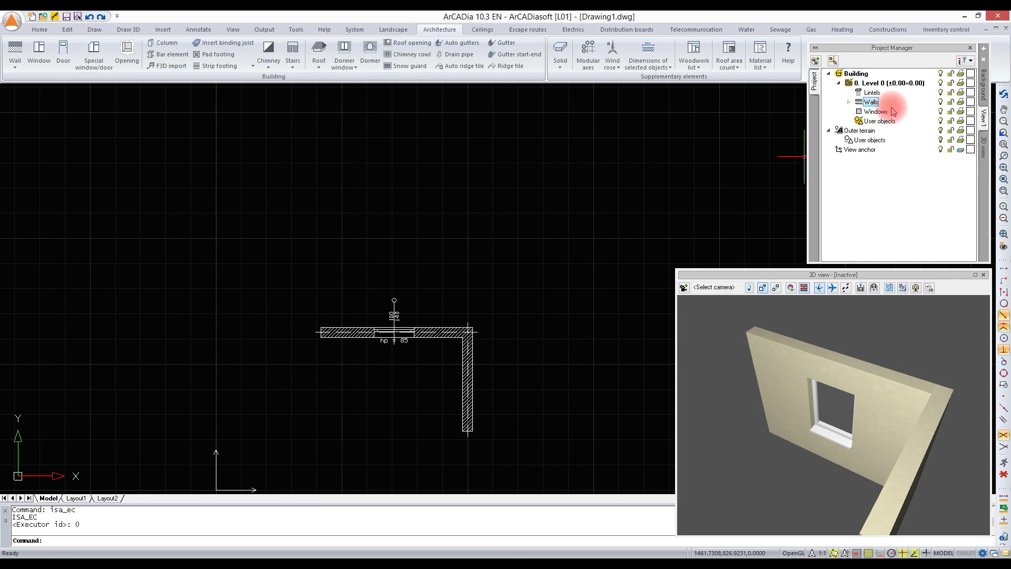
left_click(848, 103)
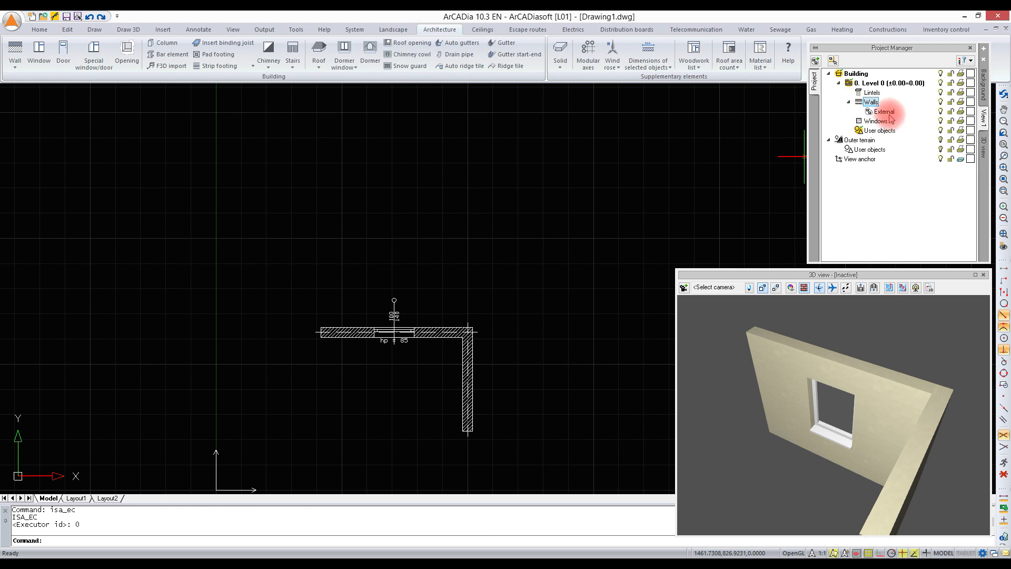
- Add the vertical wall to the External group and colour the group blue
left_click(462, 374)
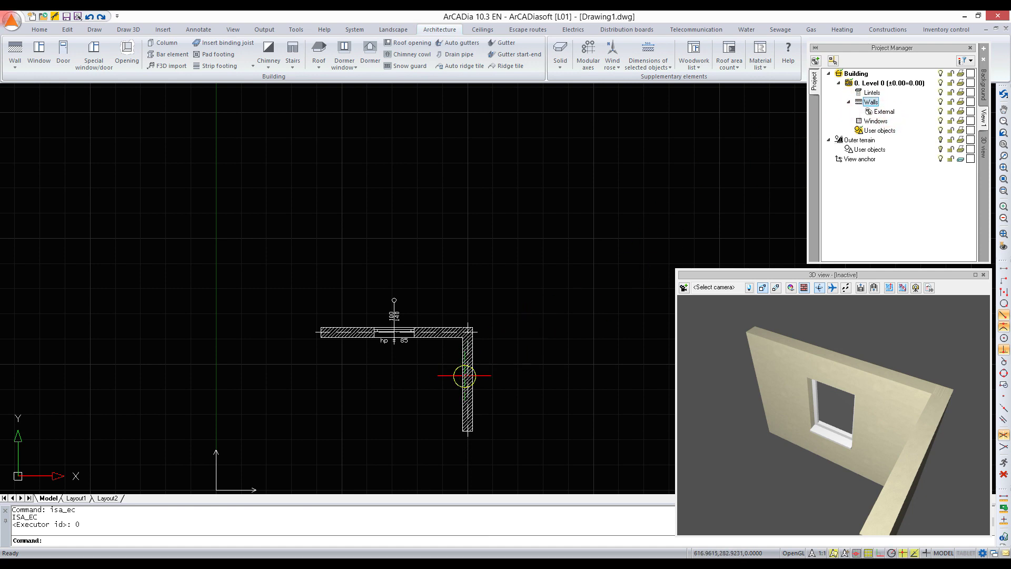
left_click(884, 111)
right_click(884, 112)
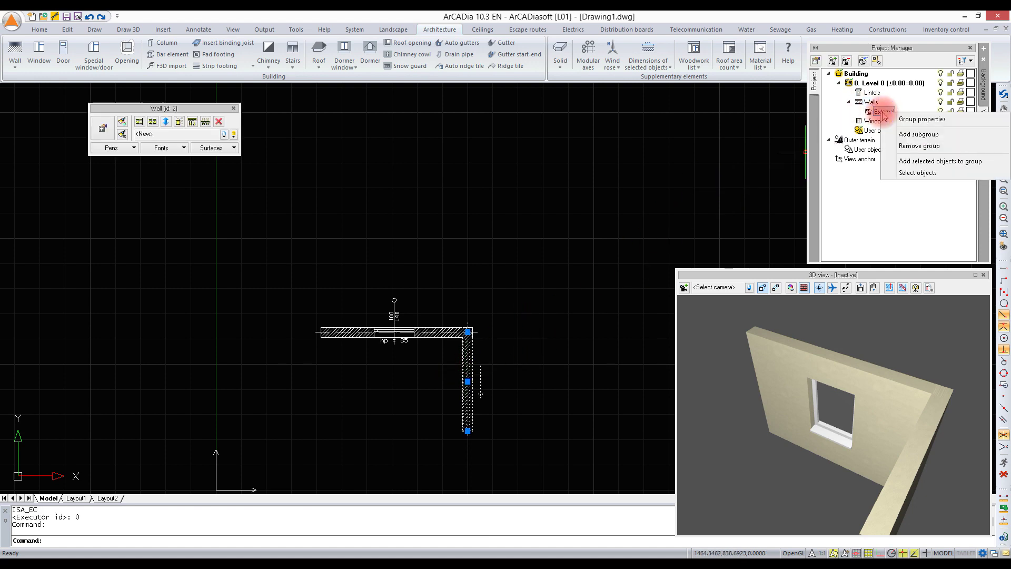
left_click(917, 167)
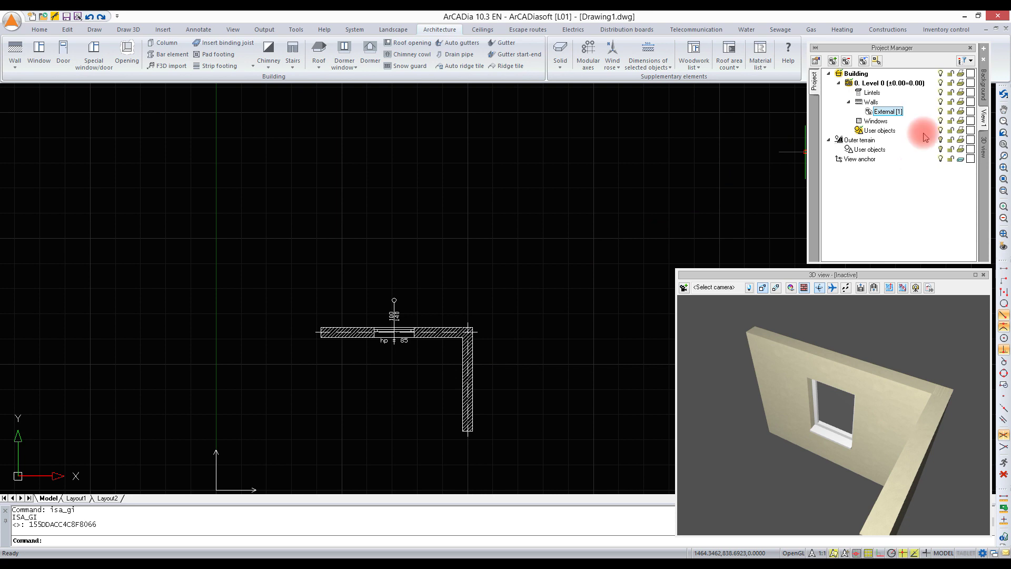
left_click(970, 111)
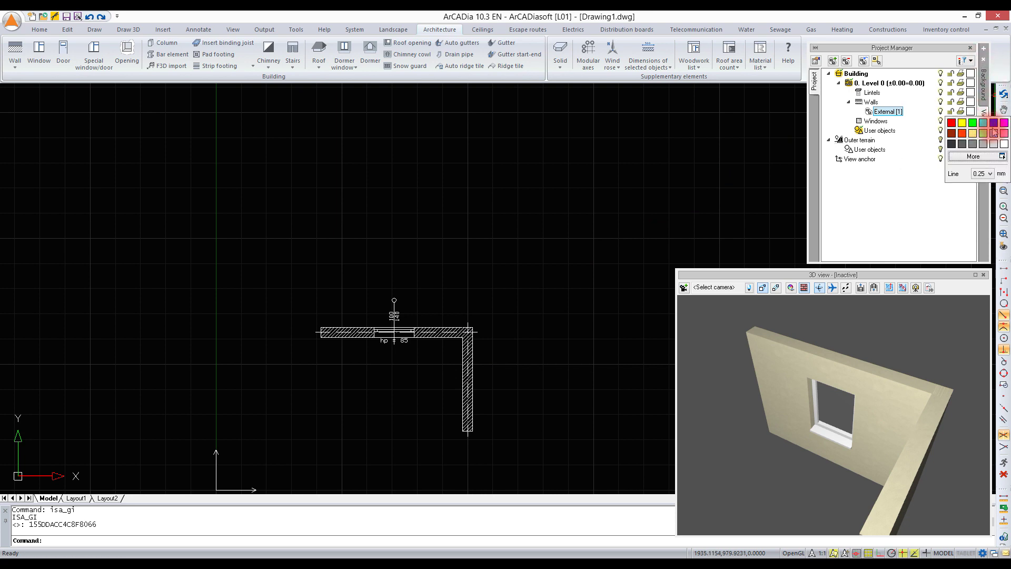
left_click(993, 122)
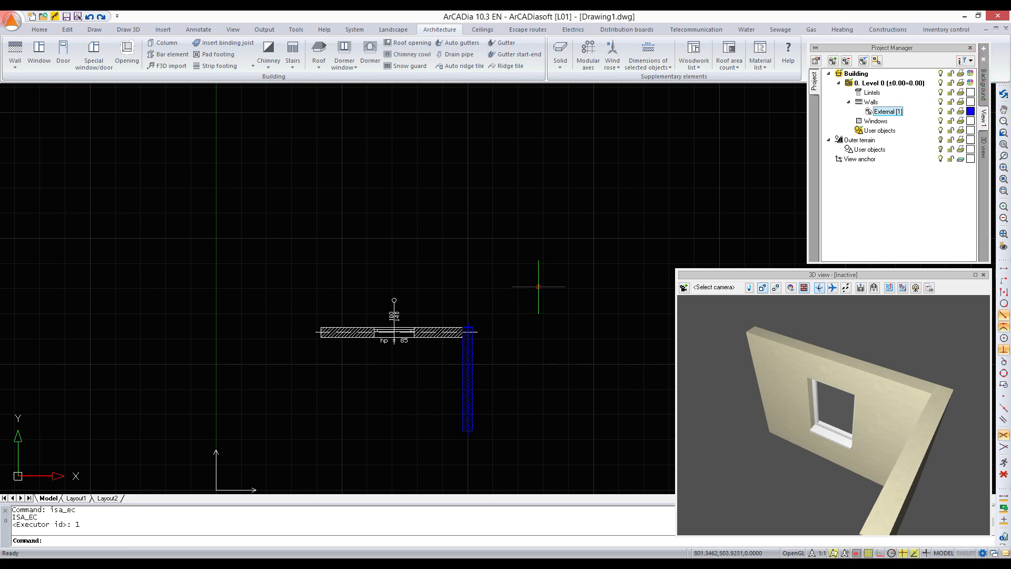
left_click(875, 111)
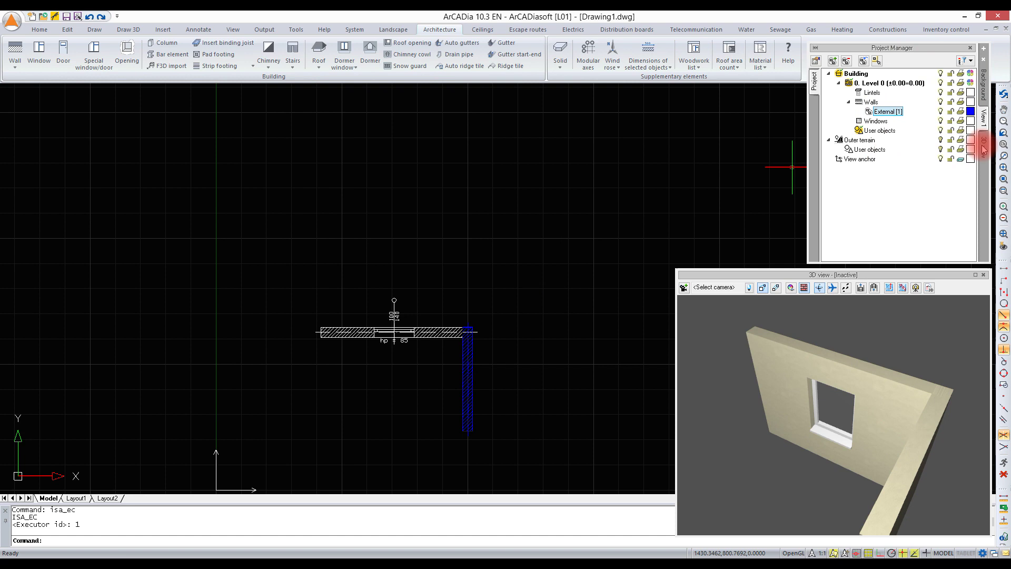
left_click(984, 87)
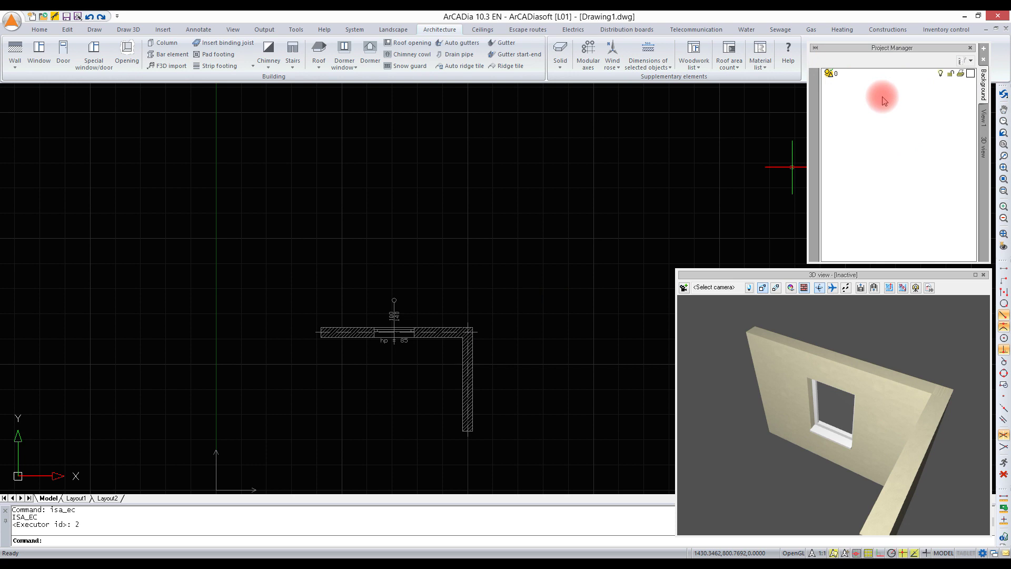
left_click(984, 115)
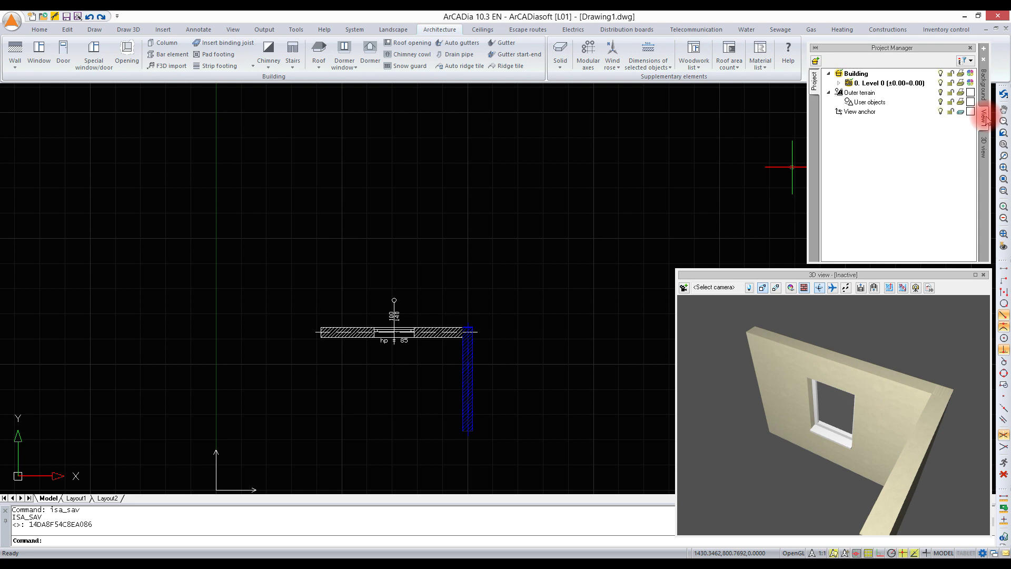
left_click(983, 150)
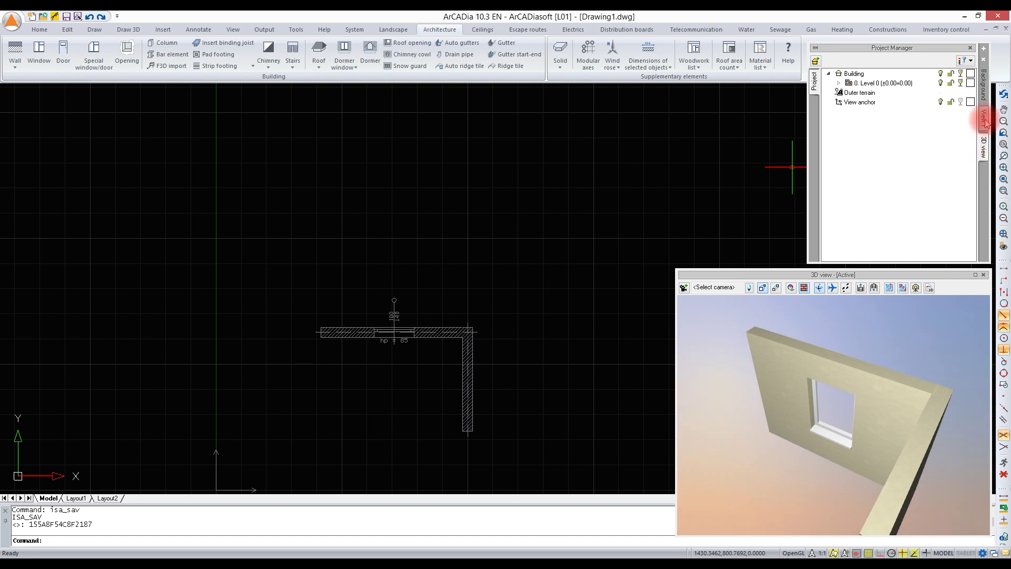
left_click(984, 119)
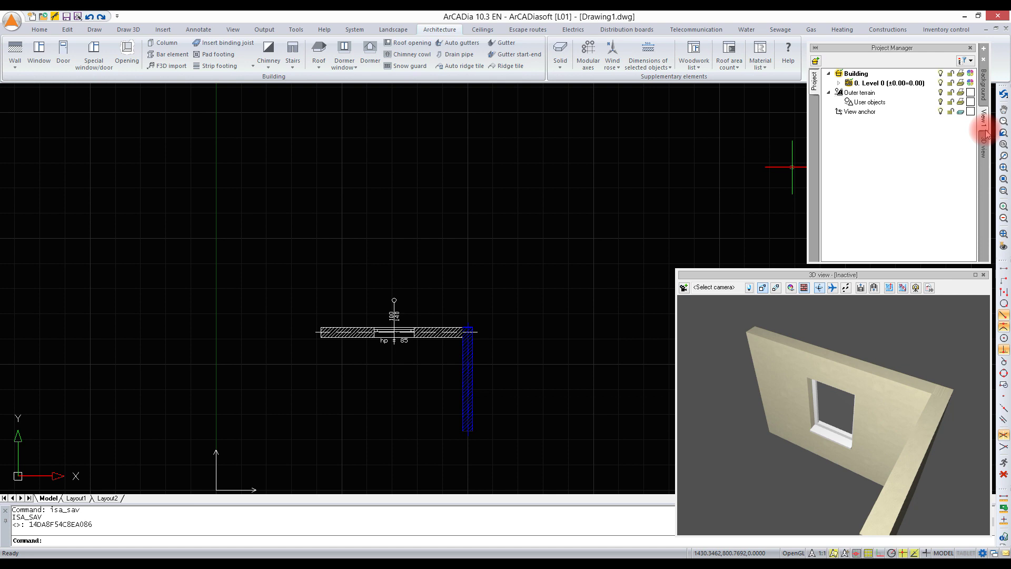
- Switch to the '2 ArCADia-SYSTEM Sample 1' drawing from the status-bar window list
left_click(993, 552)
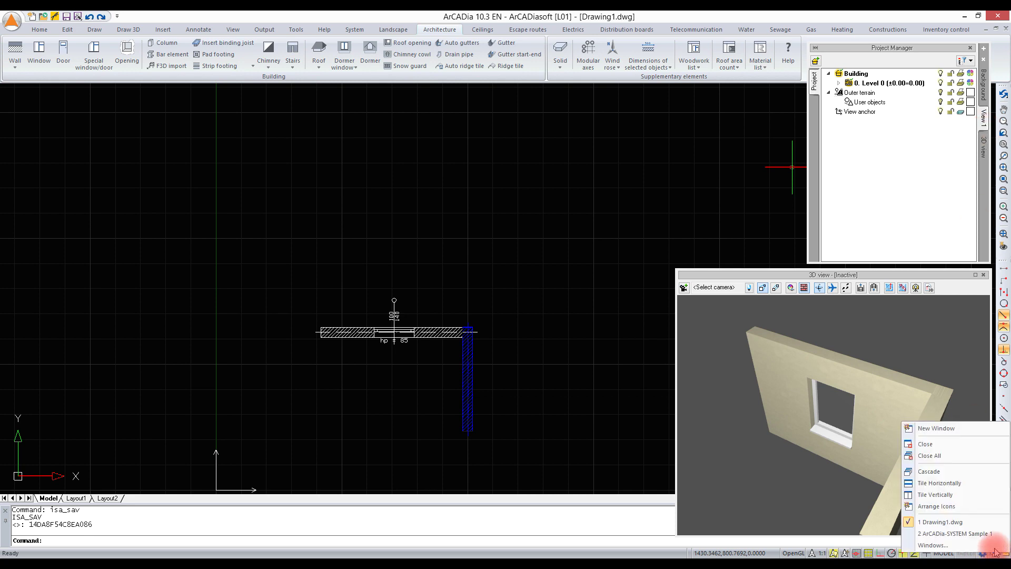
left_click(964, 536)
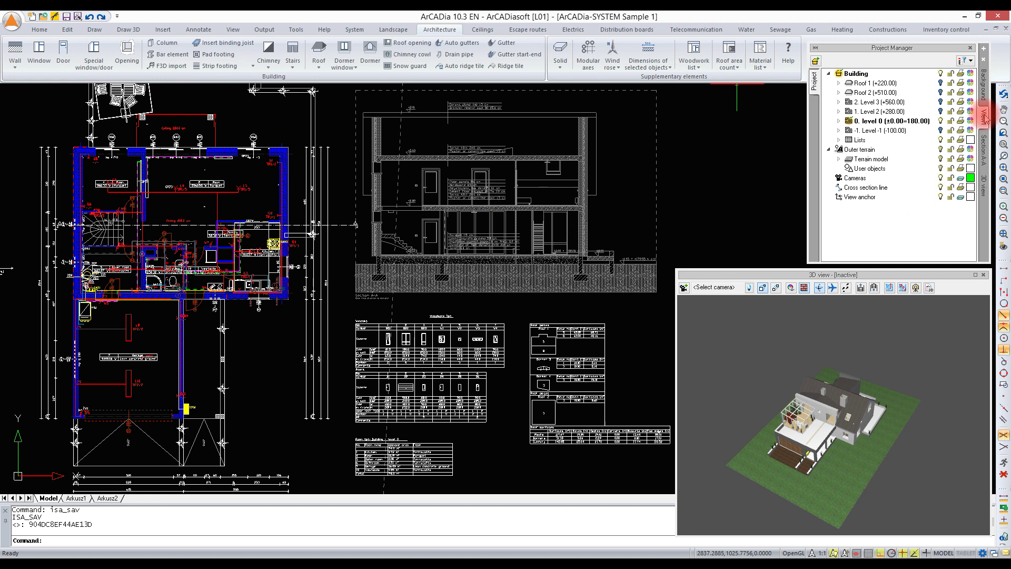
left_click(985, 155)
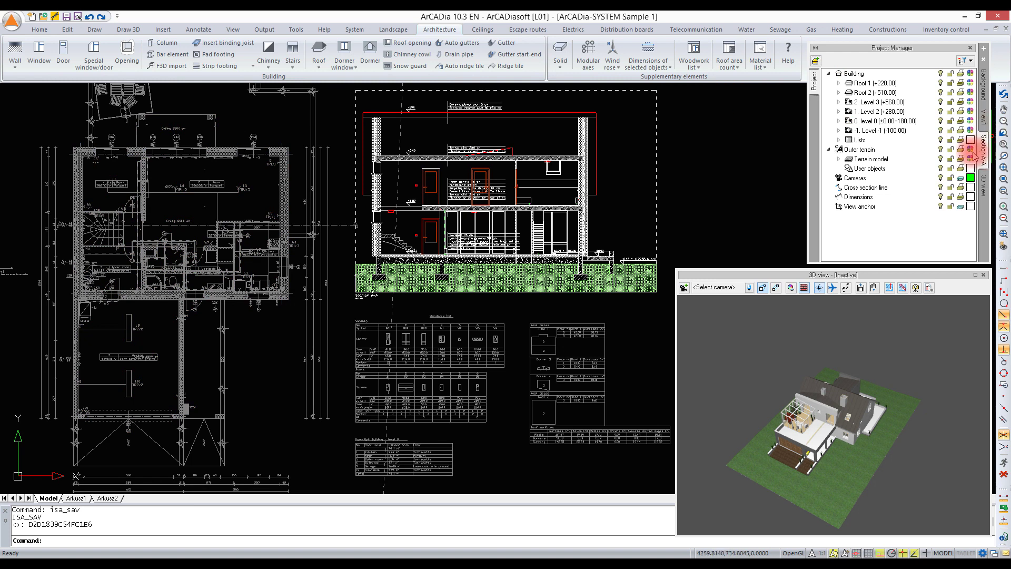
scroll(350, 305, "up", 3)
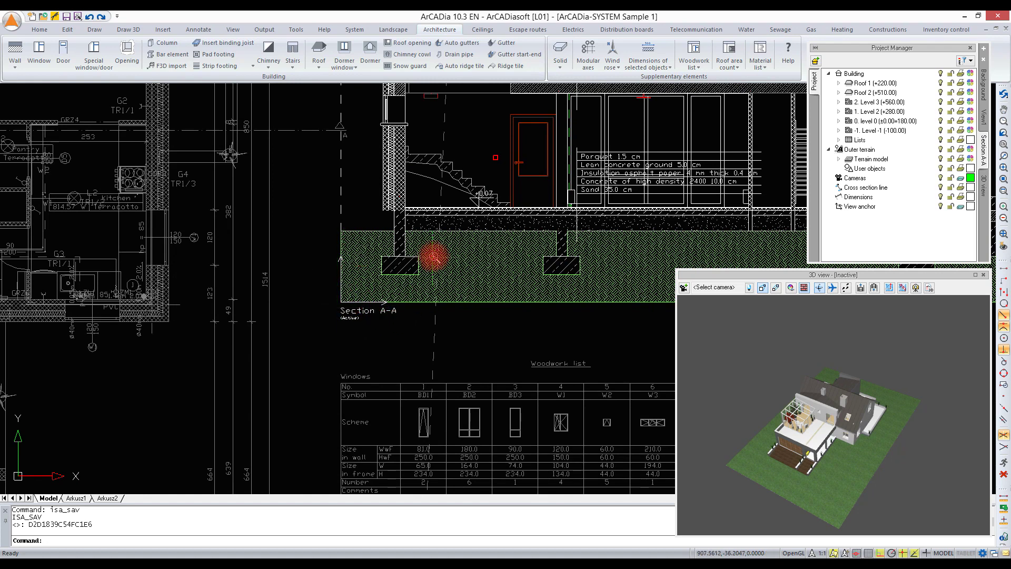
scroll(432, 255, "down", 4)
scroll(161, 263, "up", 3)
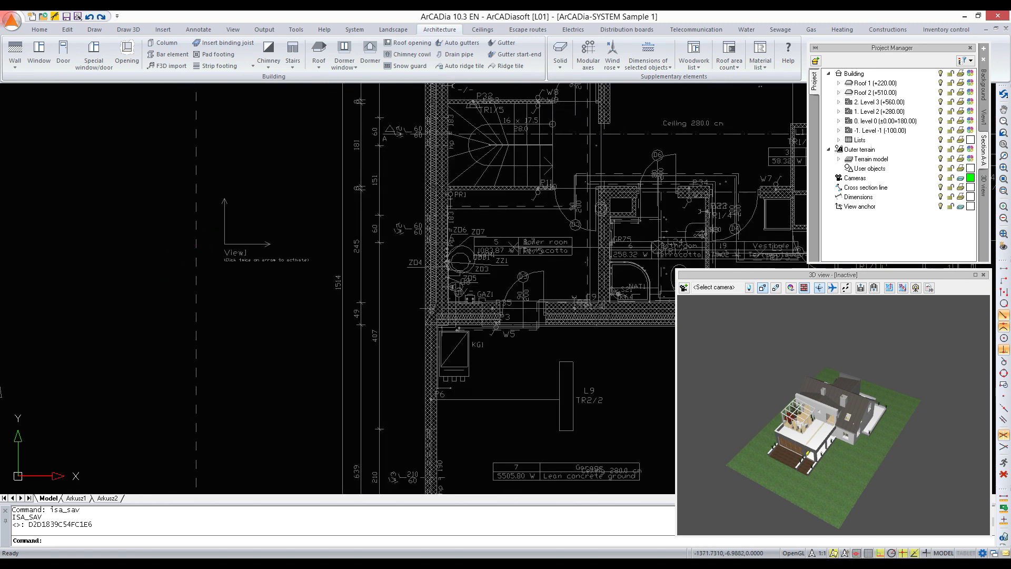
left_click(242, 246)
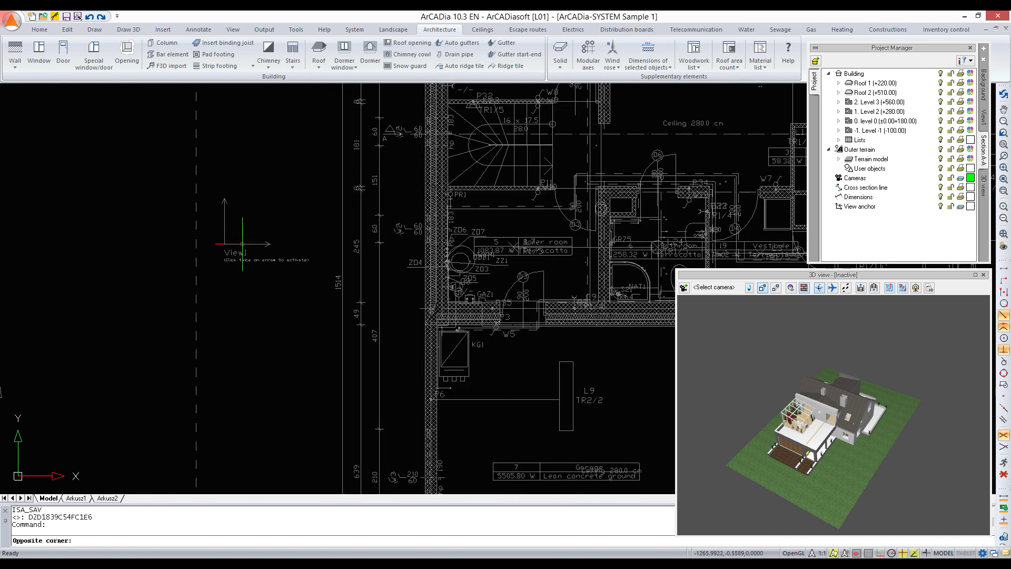
left_click(243, 243)
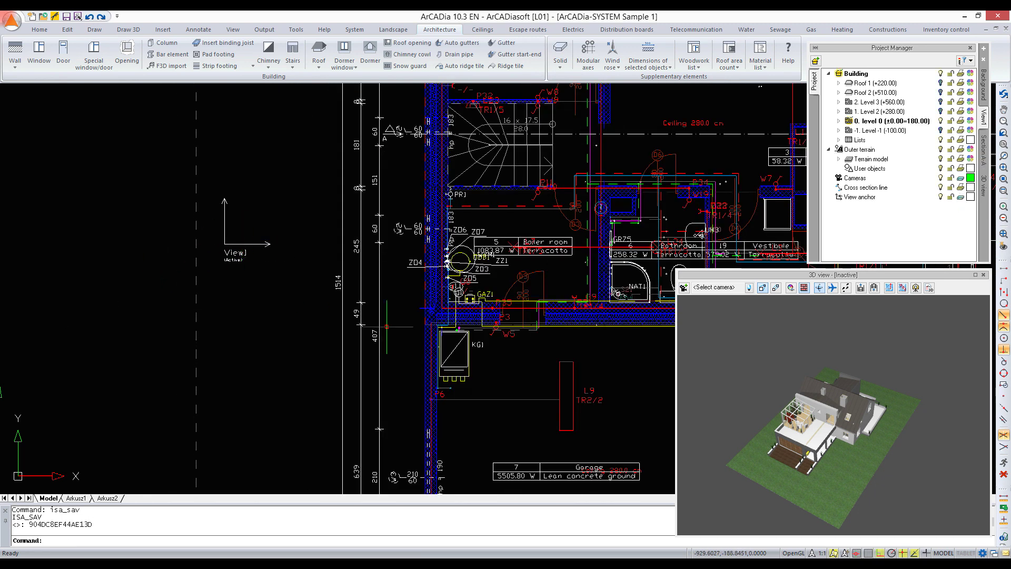
left_click(815, 372)
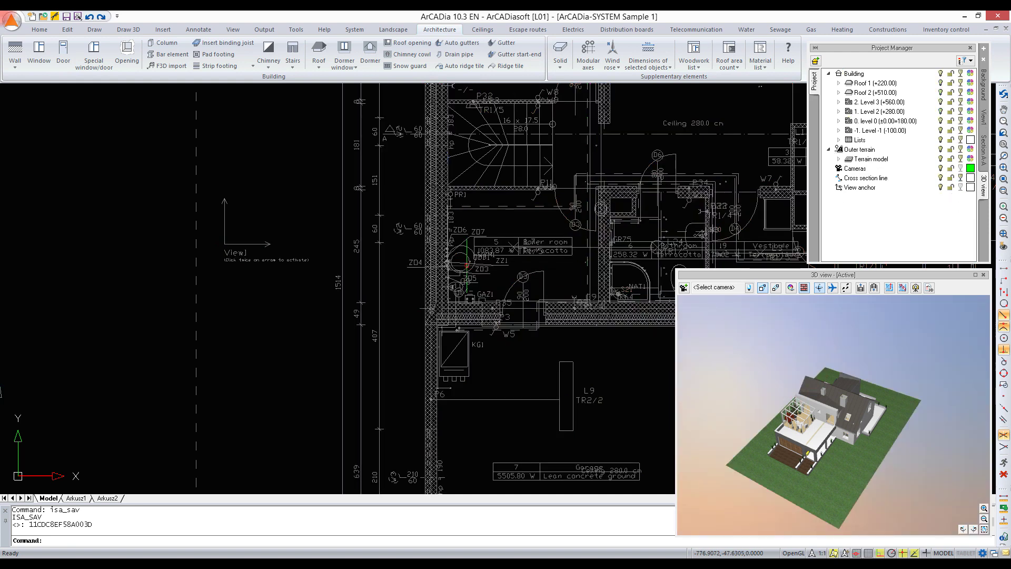
left_click(266, 243)
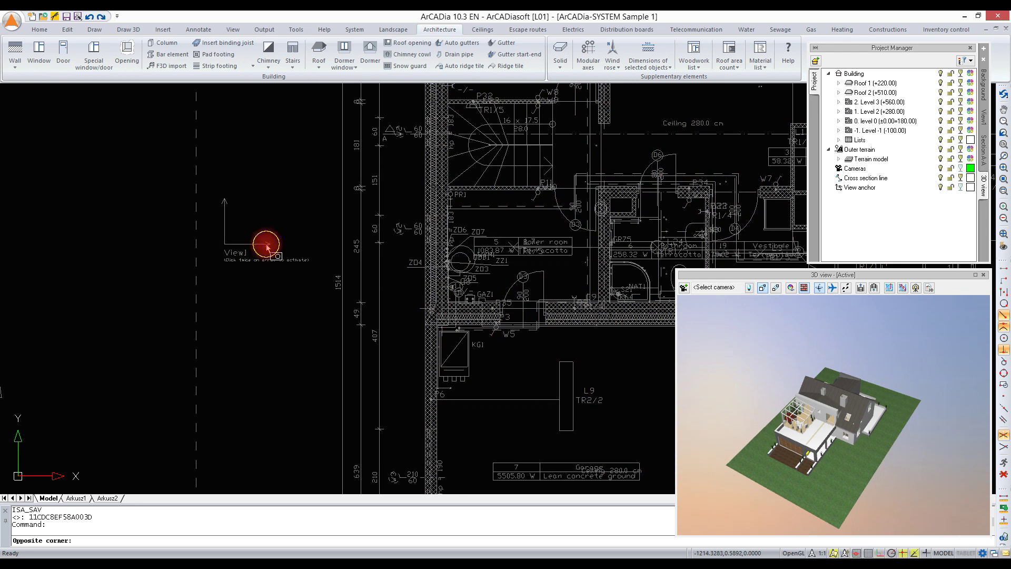
left_click(266, 243)
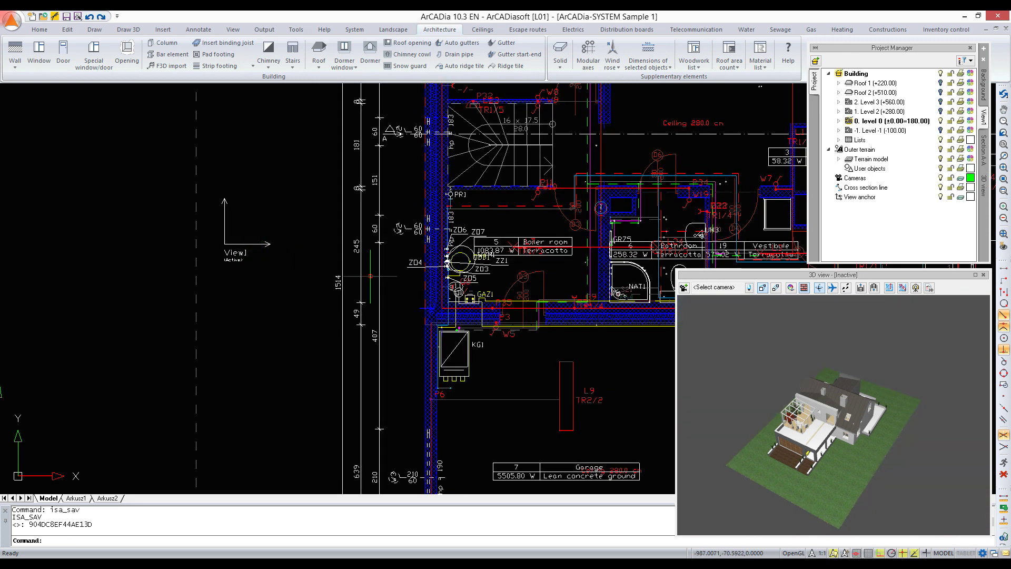
middle_click_drag(648, 217, 340, 328)
- Expand level 0 and its Electric installation layers, then pick Level -1 (-100.00) as working level
scroll(340, 328, "down", 3)
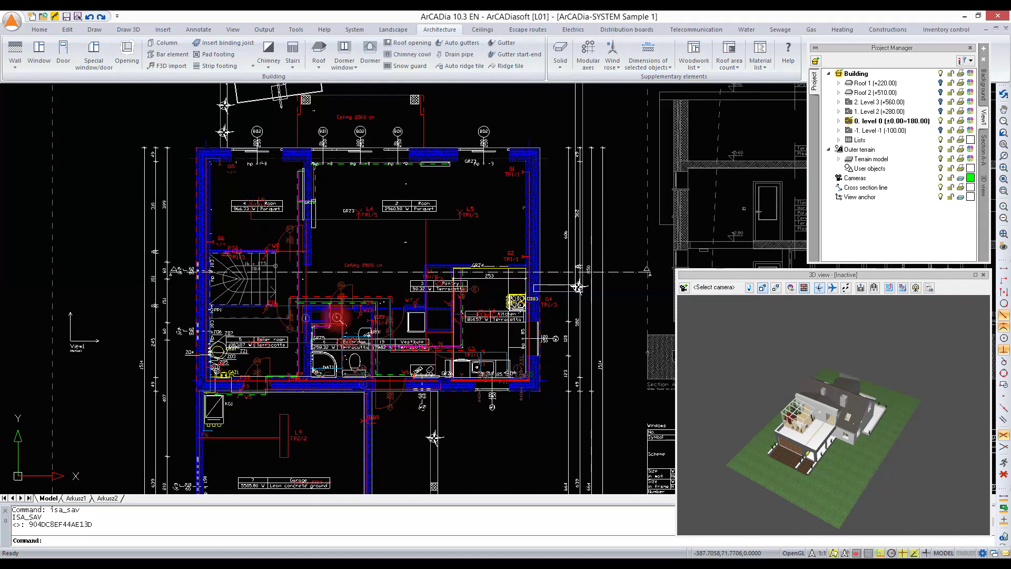
left_click(839, 122)
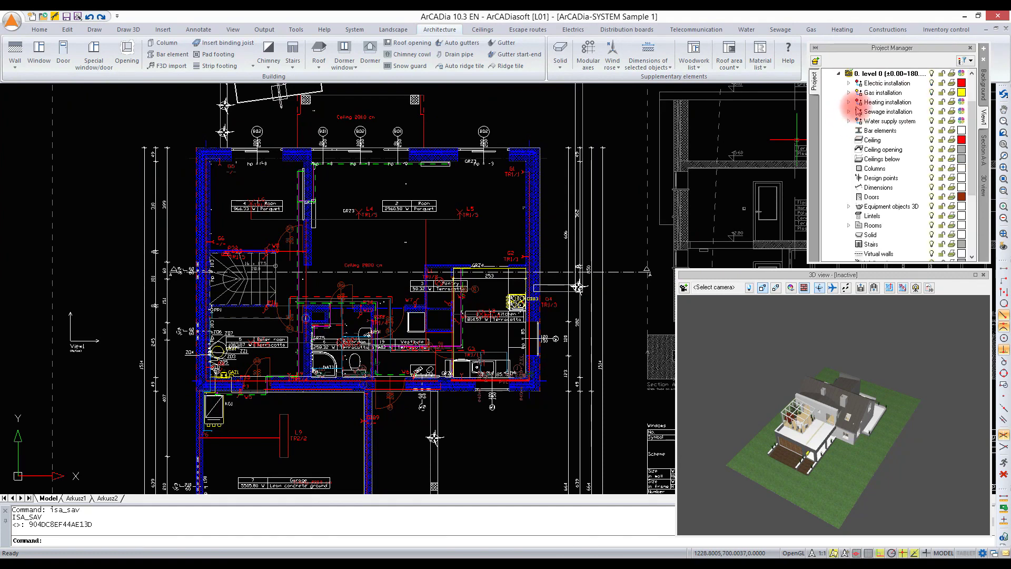
scroll(864, 106, "down", 3)
scroll(880, 116, "down", 1)
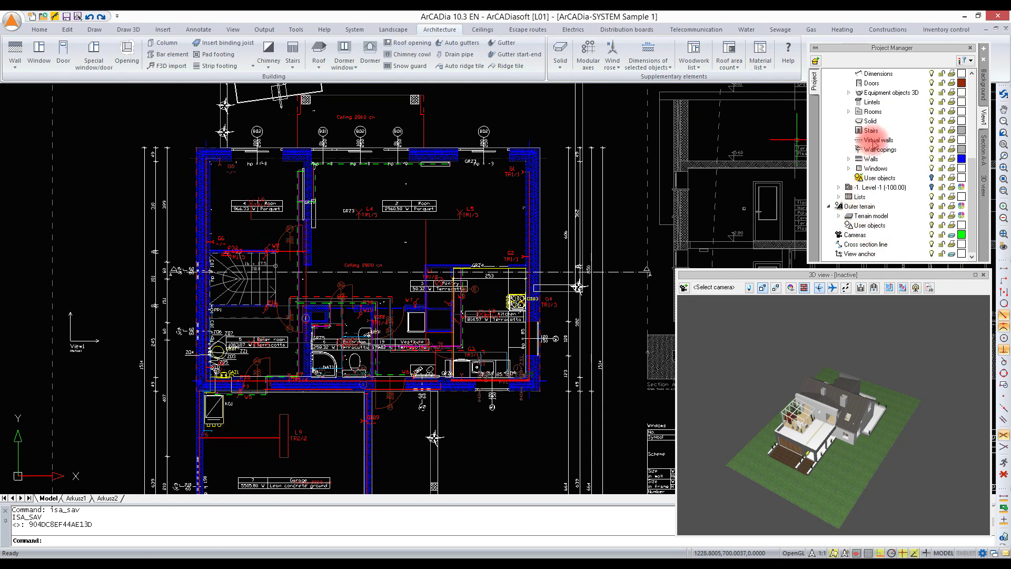
scroll(874, 139, "up", 5)
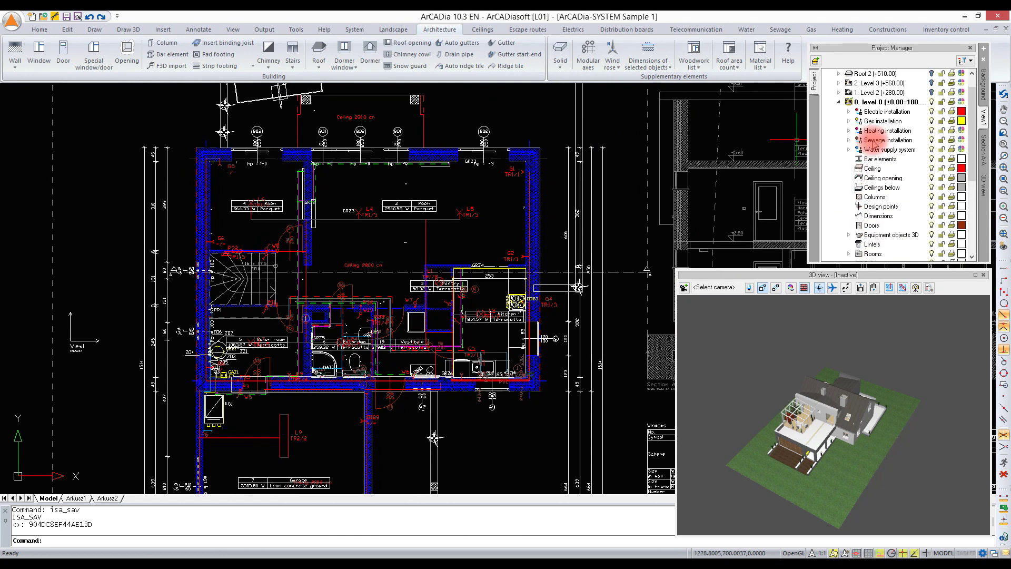
left_click(848, 113)
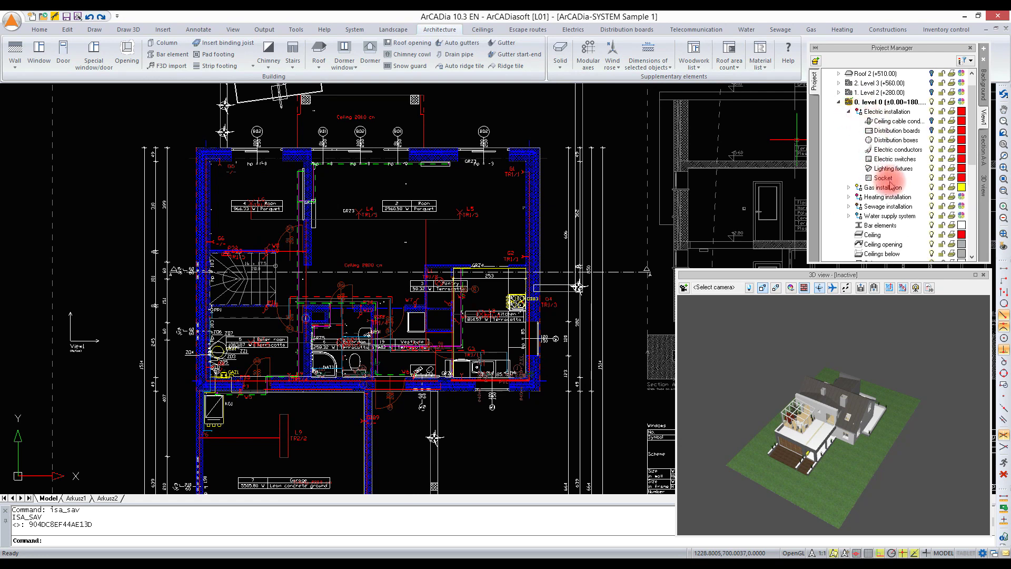
left_click(848, 112)
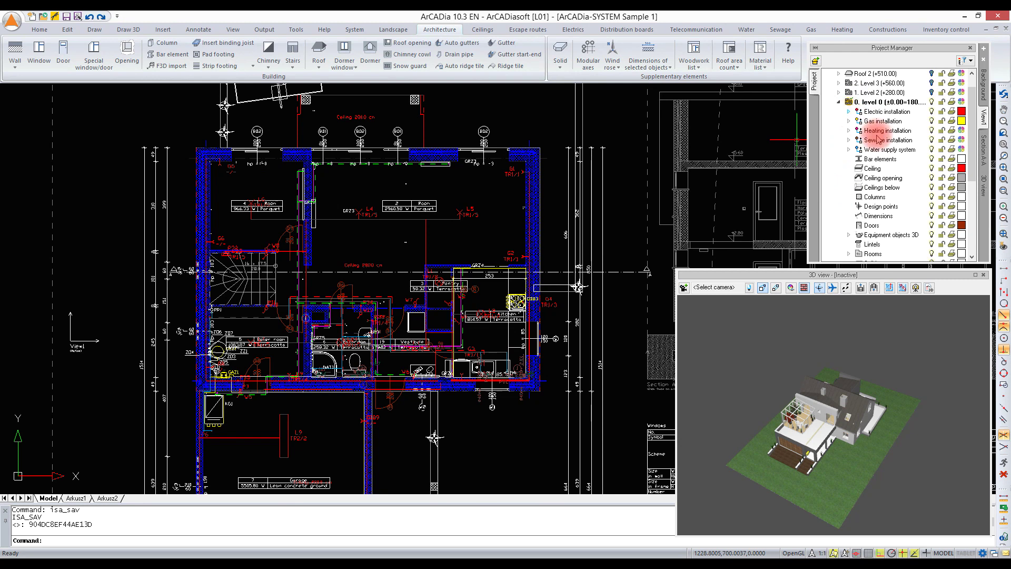
scroll(883, 141, "down", 3)
scroll(883, 141, "down", 2)
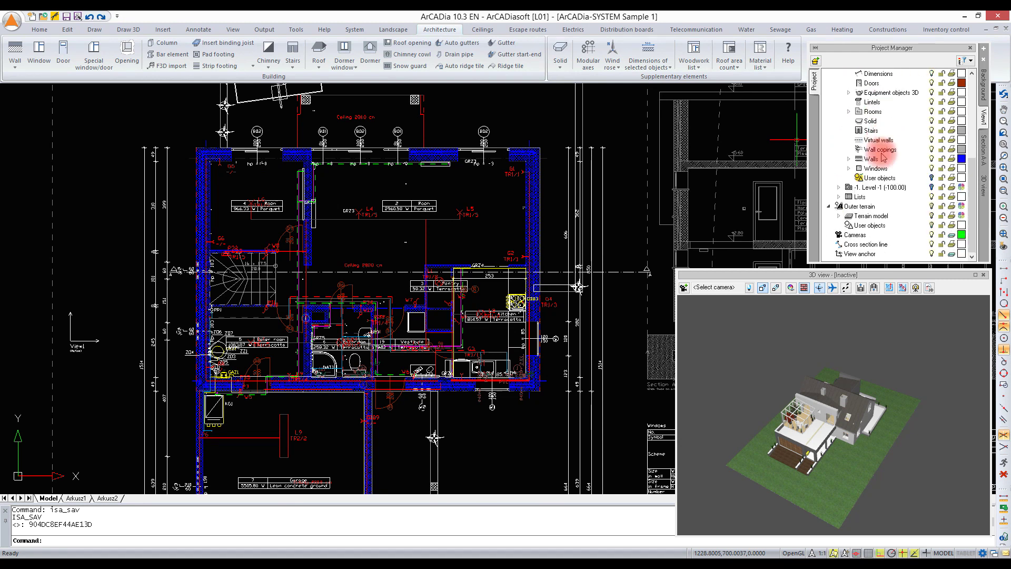
left_click(872, 189)
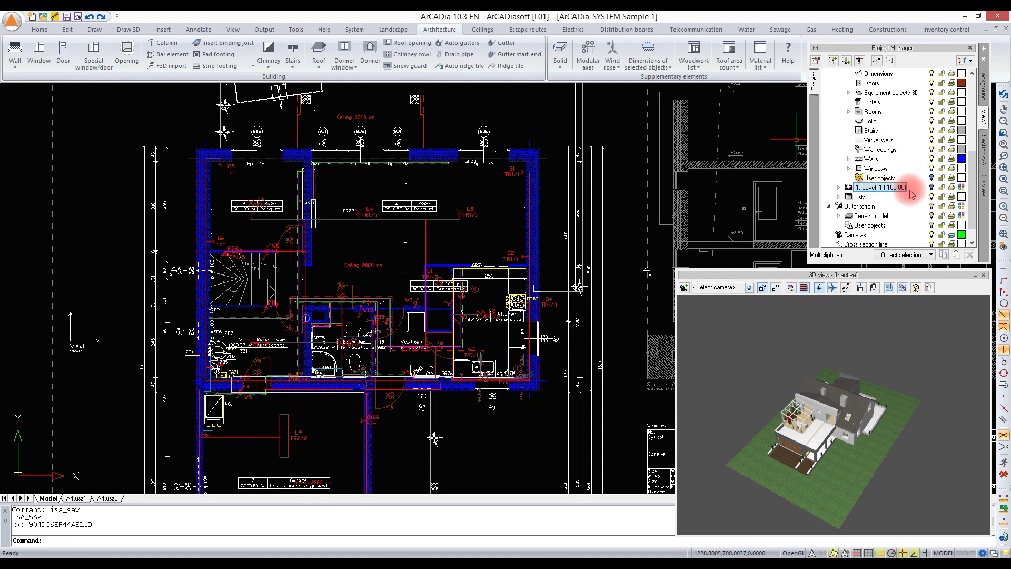
left_click(931, 187)
- Make Level -1 active, then return to level 0 and orbit the 3D house view
double_click(894, 188)
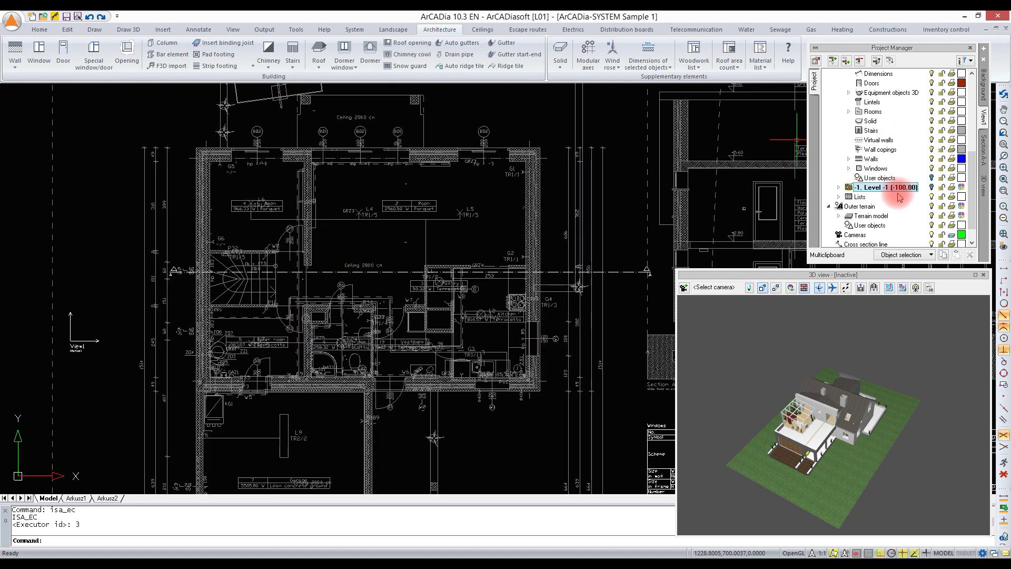
double_click(895, 188)
scroll(895, 188, "up", 5)
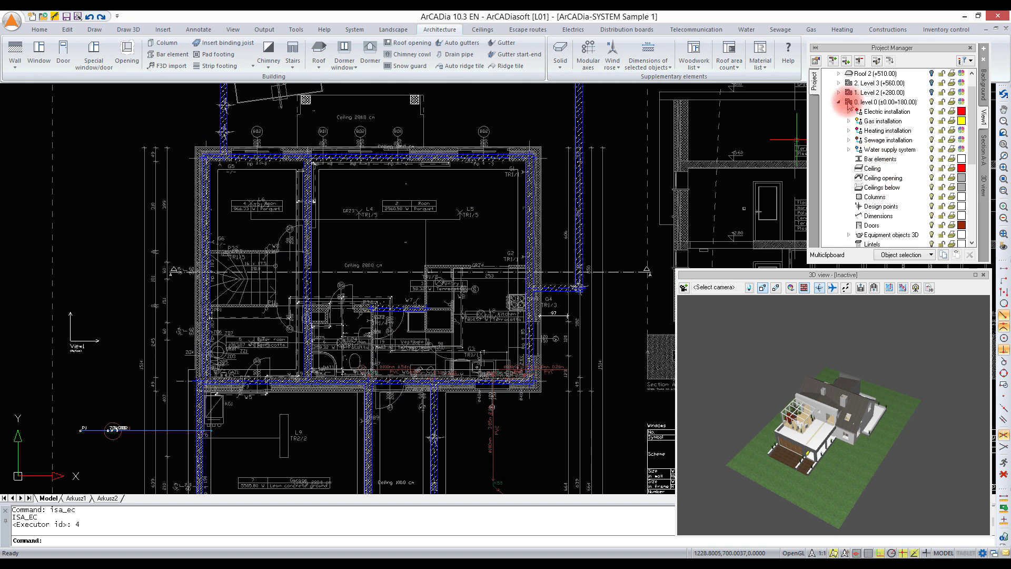
left_click(847, 102)
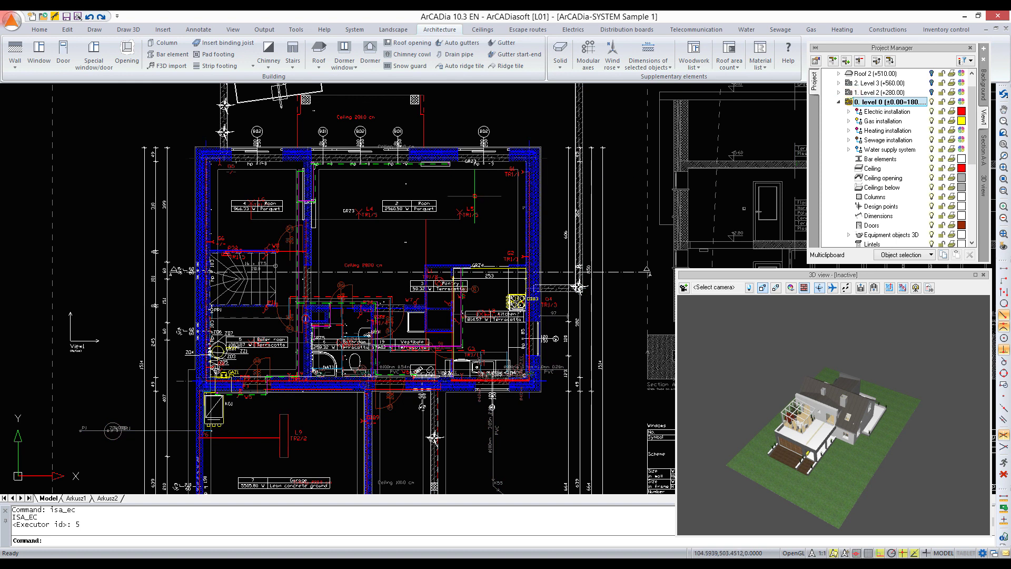
scroll(425, 182, "down", 2)
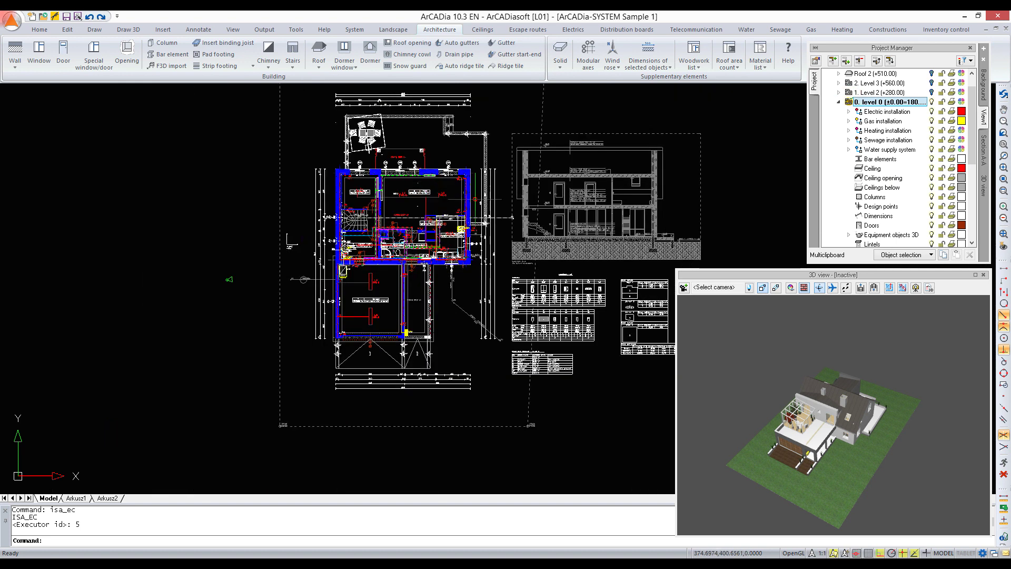
left_click_drag(843, 433, 852, 429)
scroll(851, 429, "up", 6)
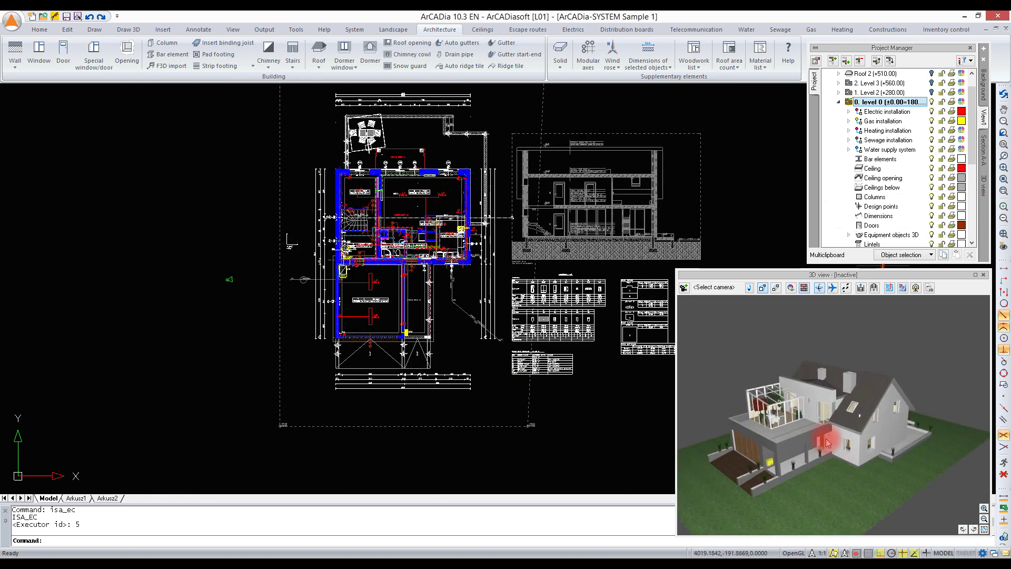
scroll(837, 417, "down", 1)
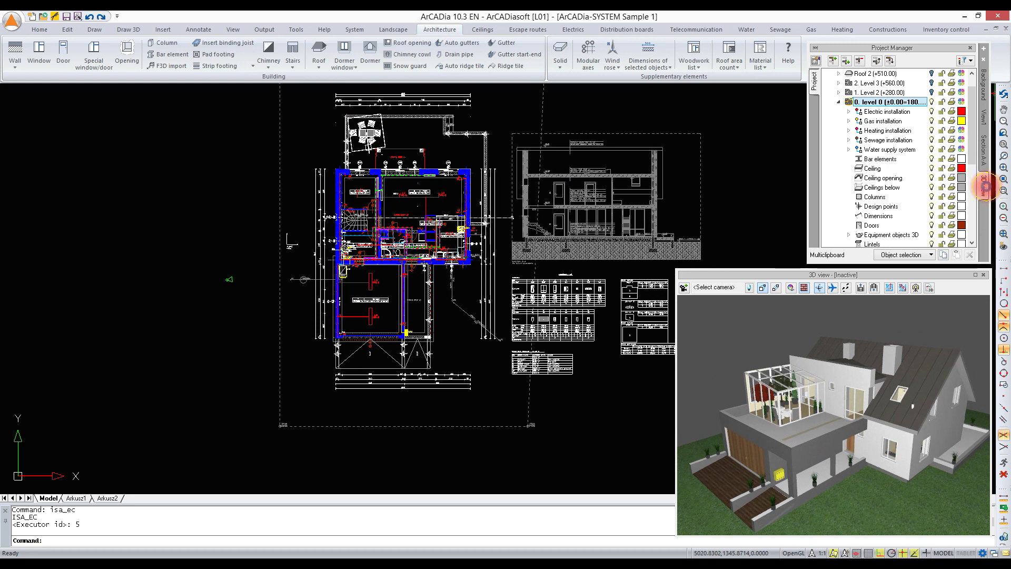
- Activate the 3D view, then return to the level 0 plan view and hide level 0
left_click(985, 161)
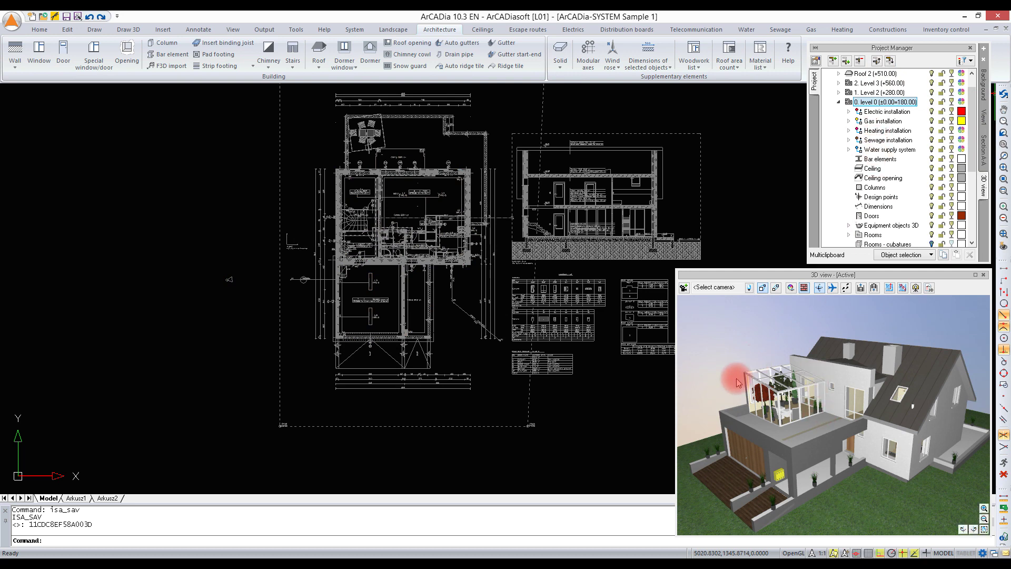
left_click(983, 117)
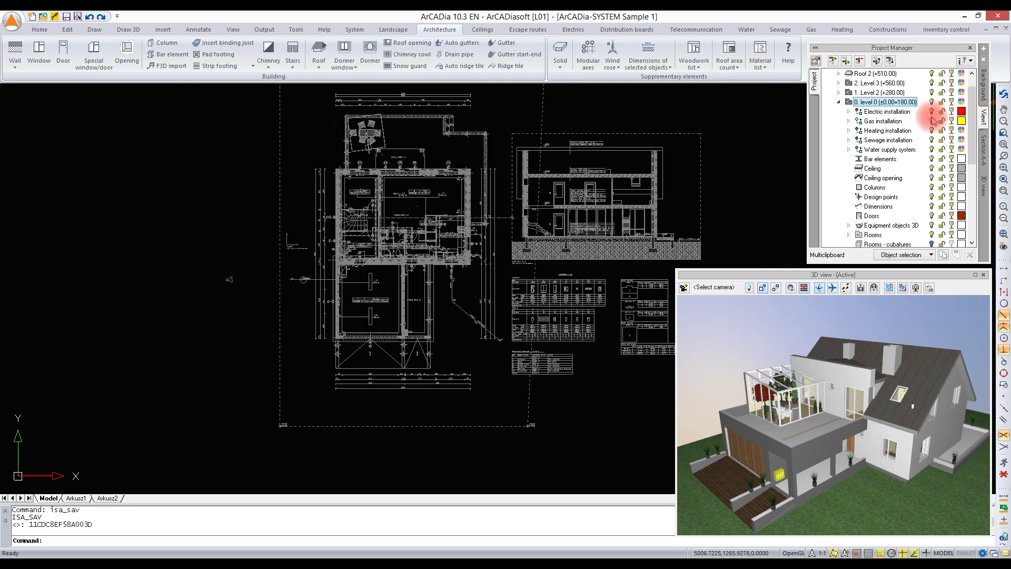
left_click(931, 108)
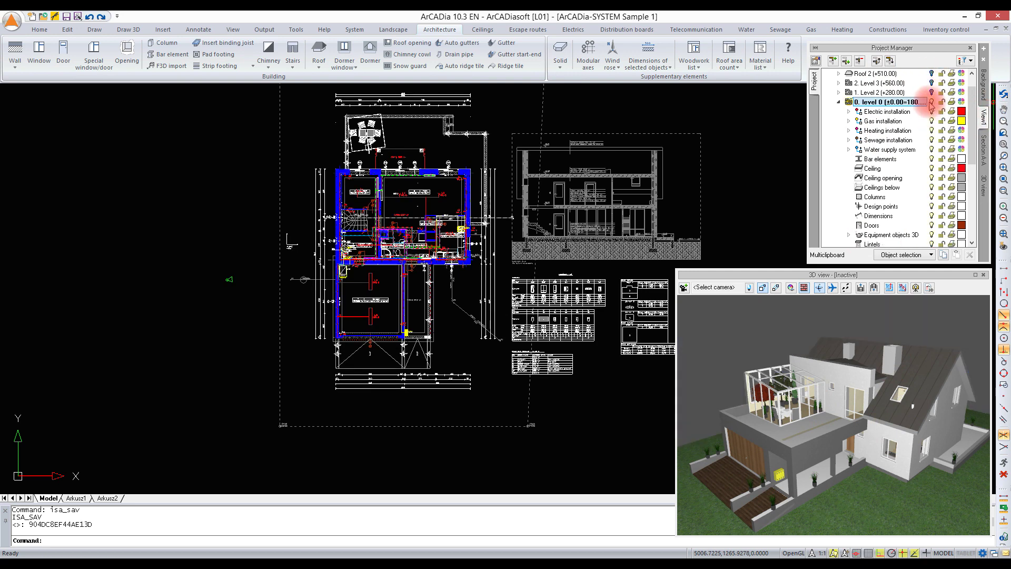
left_click(931, 83)
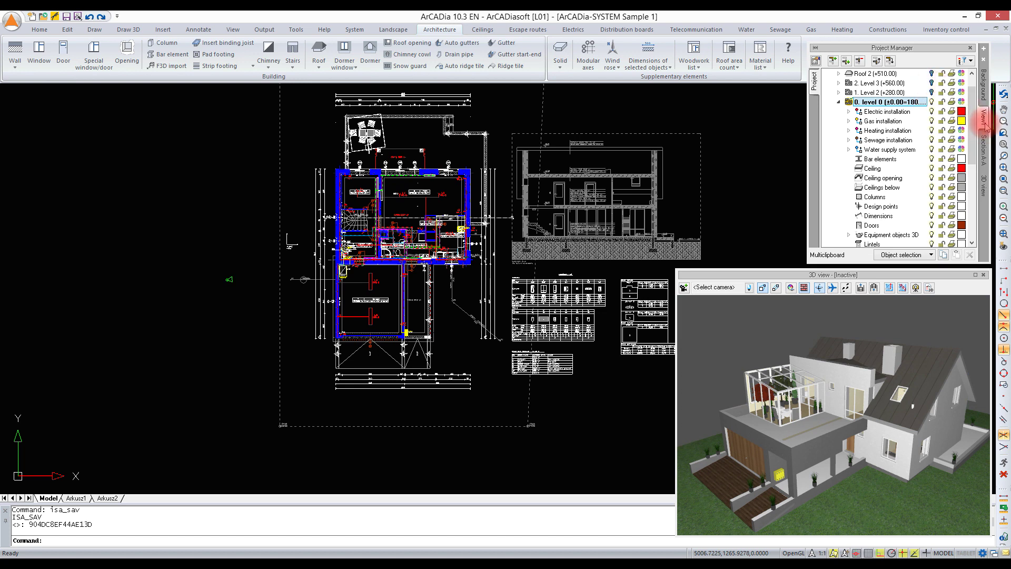
scroll(930, 116, "up", 1)
left_click(931, 130)
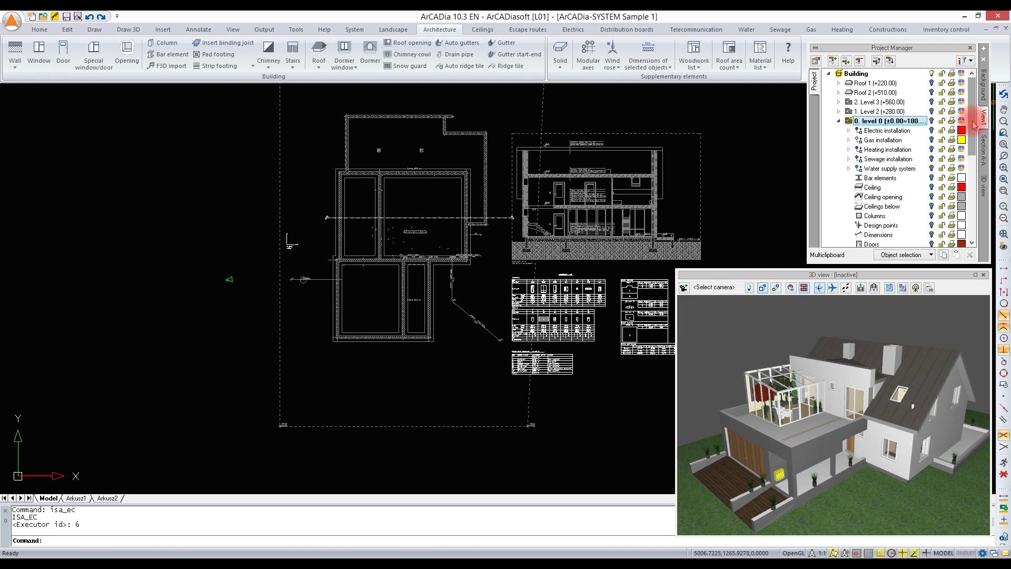
- Select Level -1 and regenerate the drawing with REGEN so its walls appear in the plan
scroll(927, 142, "down", 4)
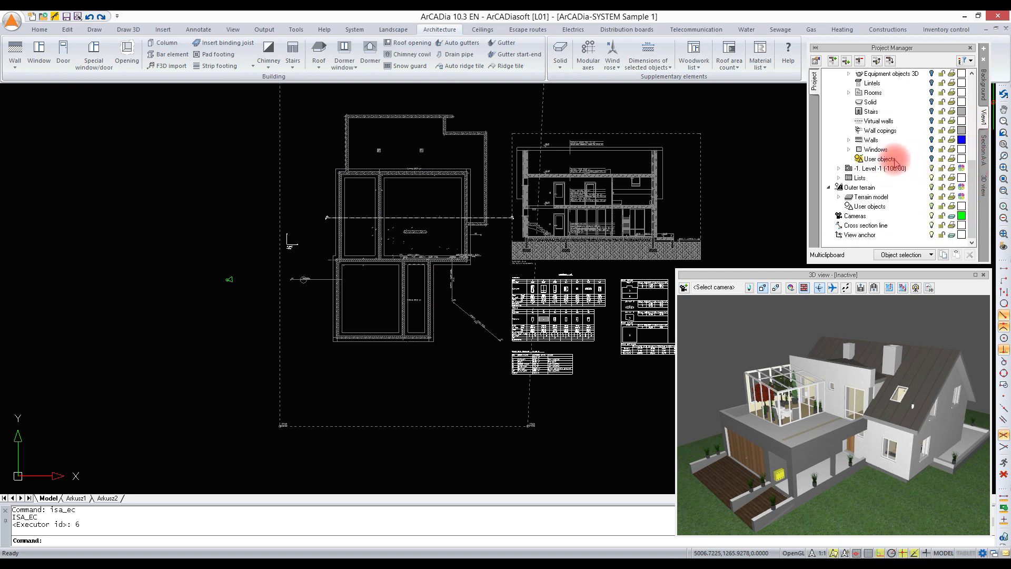
left_click(846, 167)
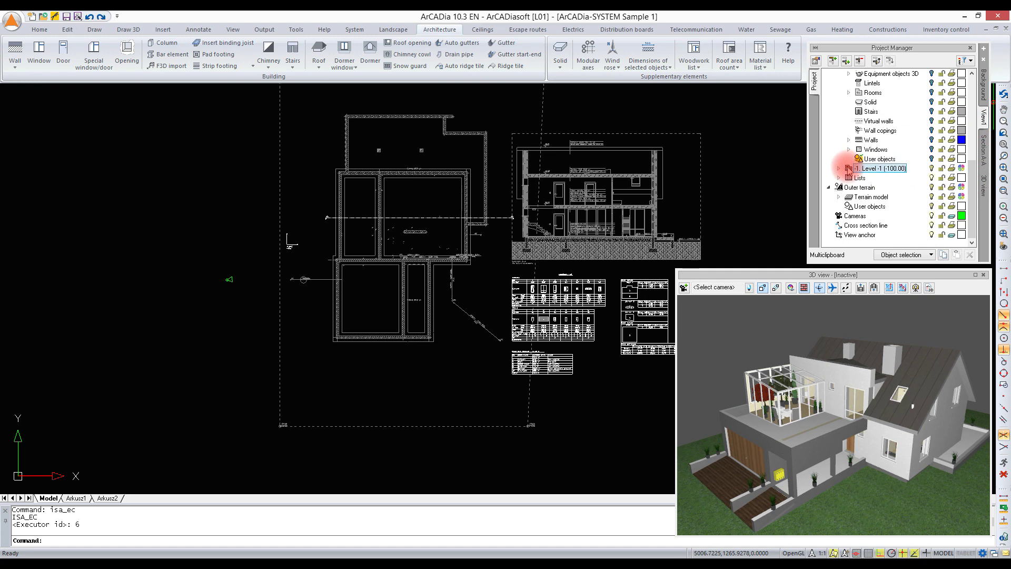
scroll(416, 217, "up", 2)
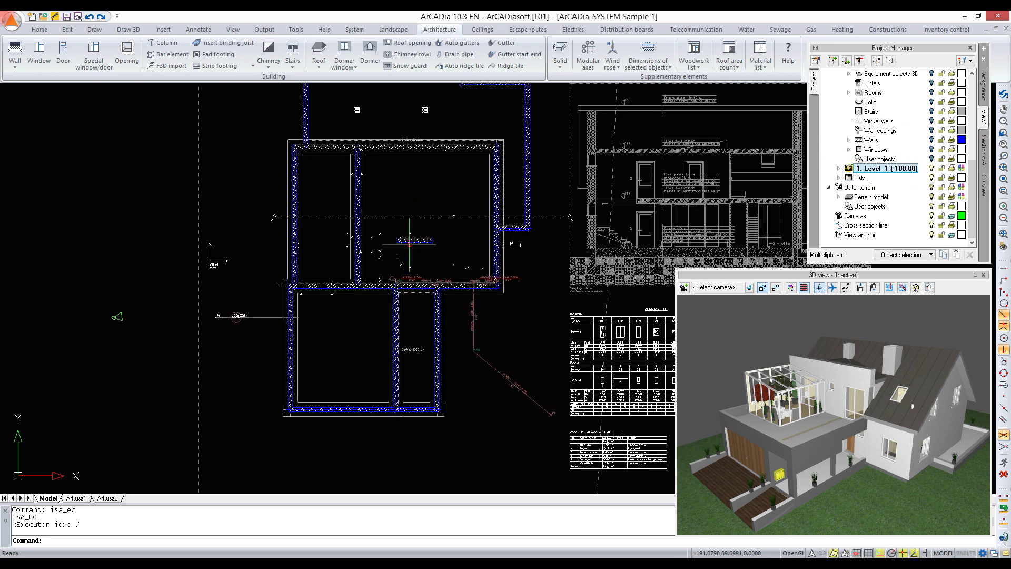
type("REG")
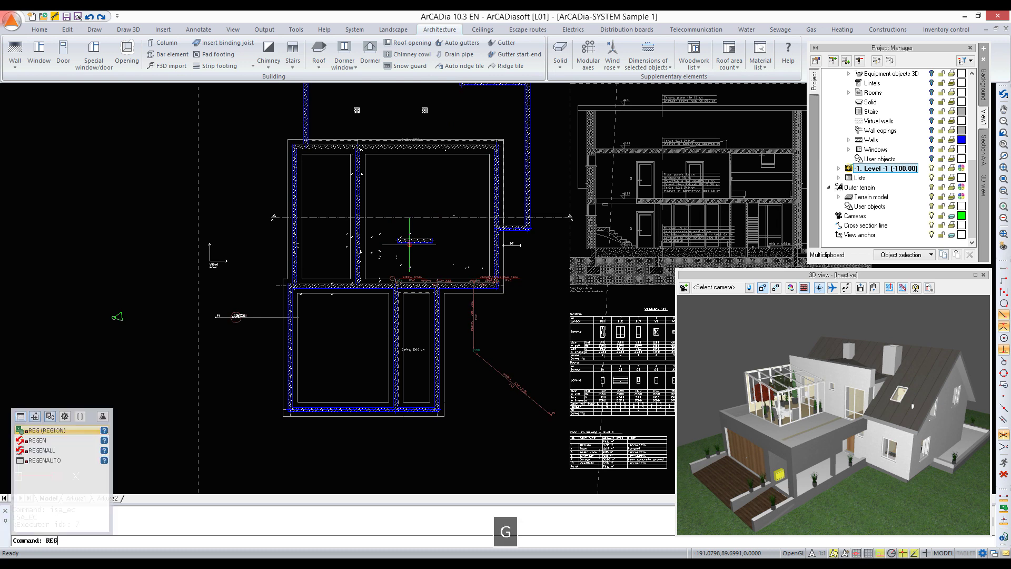
type("EN")
key("Return")
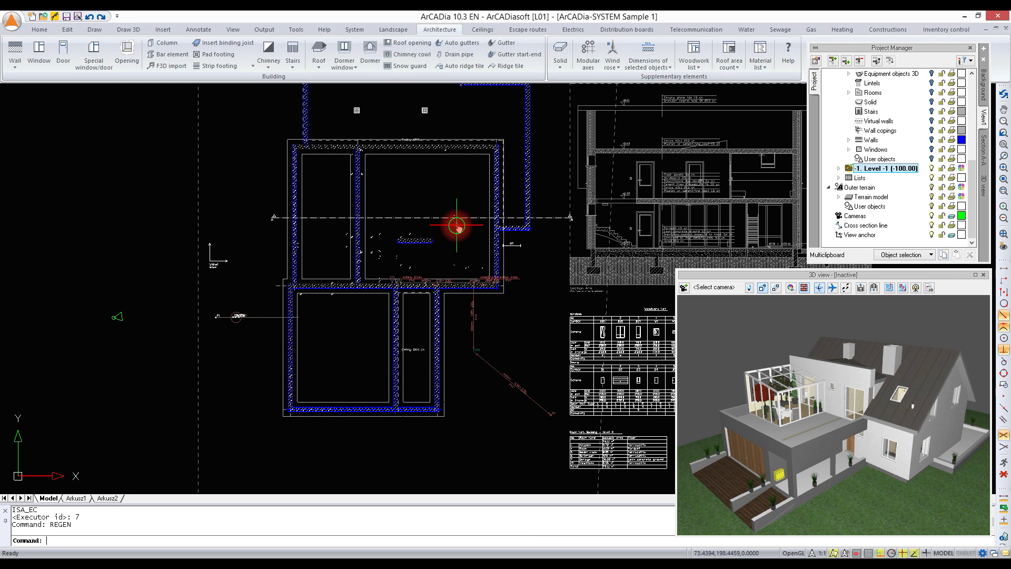
middle_click_drag(457, 225, 418, 258)
scroll(418, 258, "up", 5)
scroll(418, 258, "down", 6)
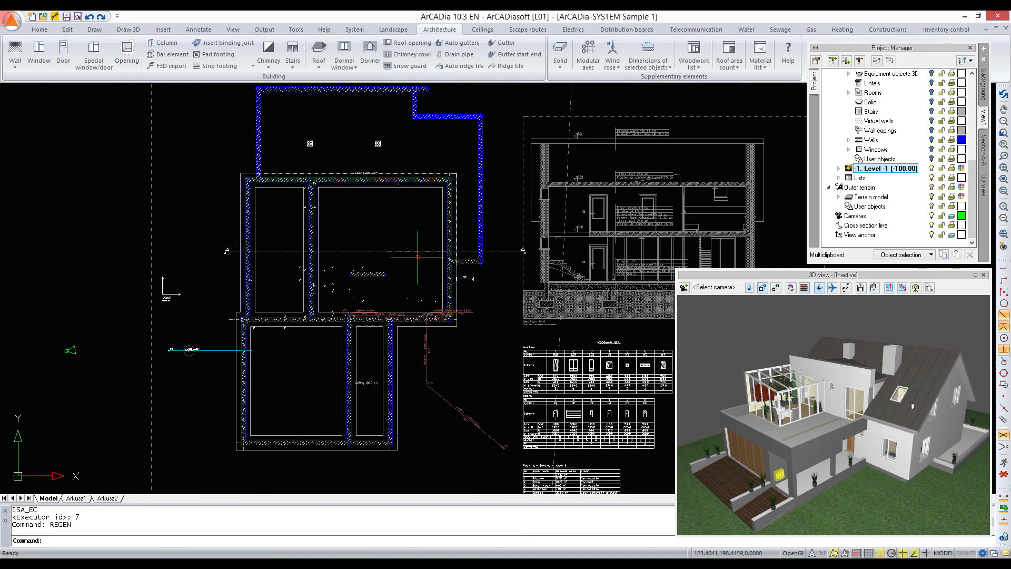
- In the 3D view, hide and reshow Roof 1, then reactivate the floor plan
left_click(981, 187)
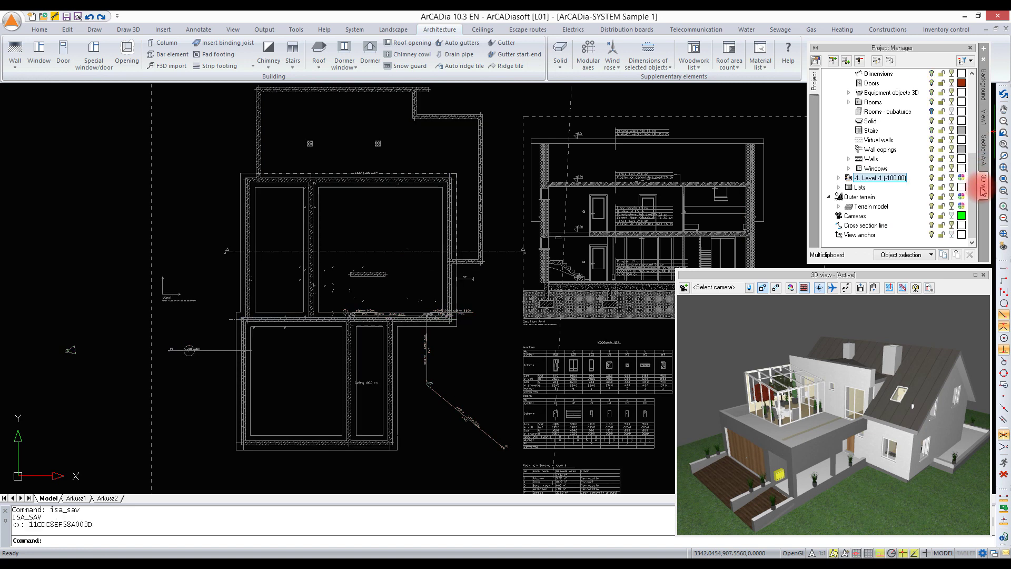
left_click(972, 157)
left_click_drag(972, 157, 971, 79)
left_click(933, 83)
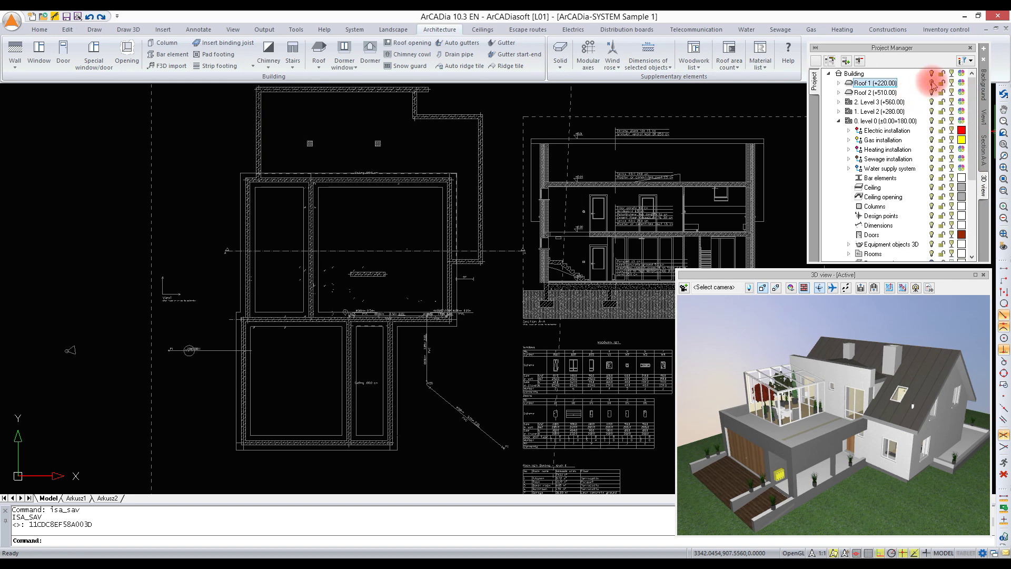
left_click(931, 83)
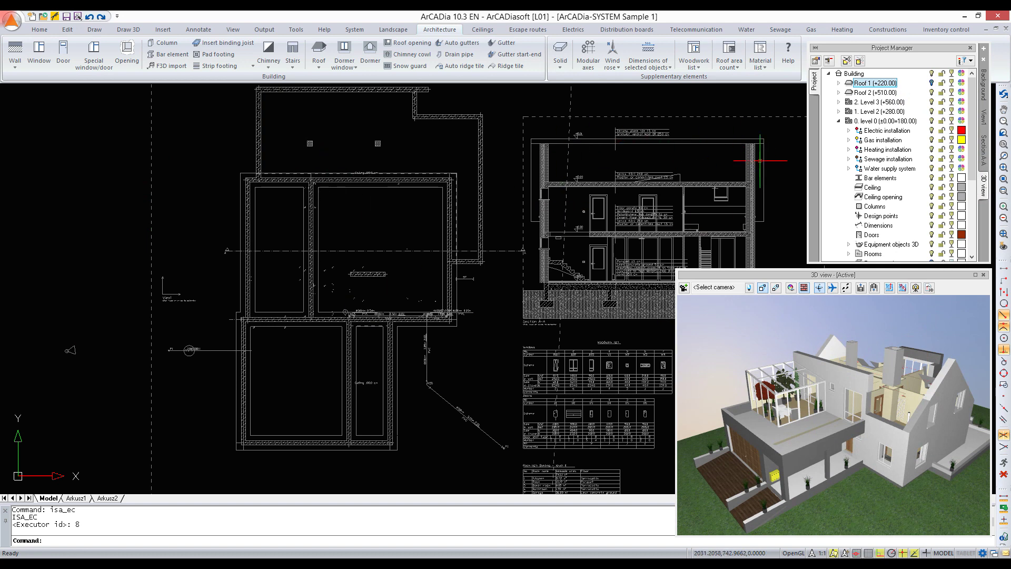
left_click(931, 83)
left_click(503, 231)
left_click(346, 277)
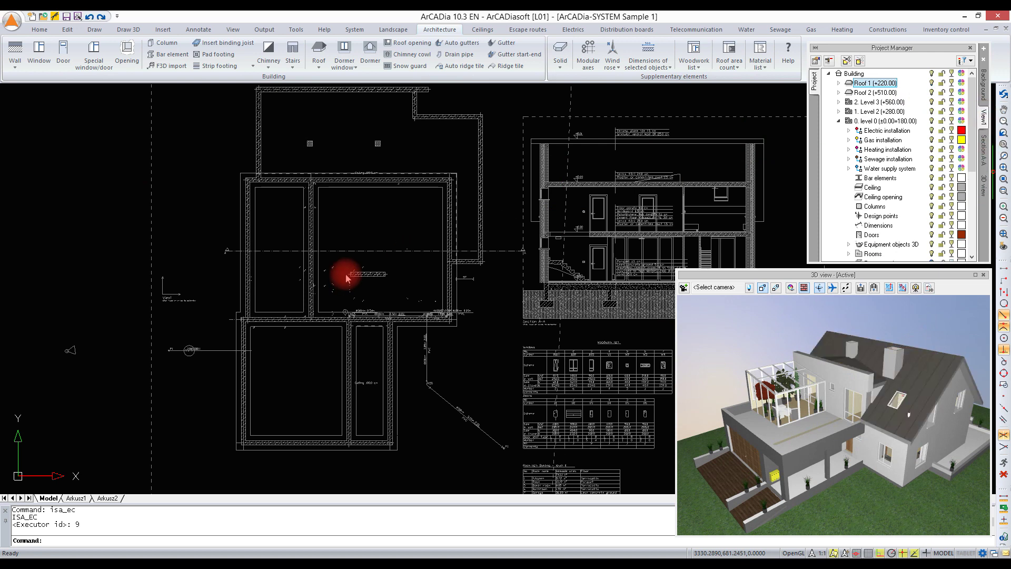
scroll(346, 273, "down", 2)
- Insert a new plan view right of the section and grab its frame grip to resize
left_click(843, 84)
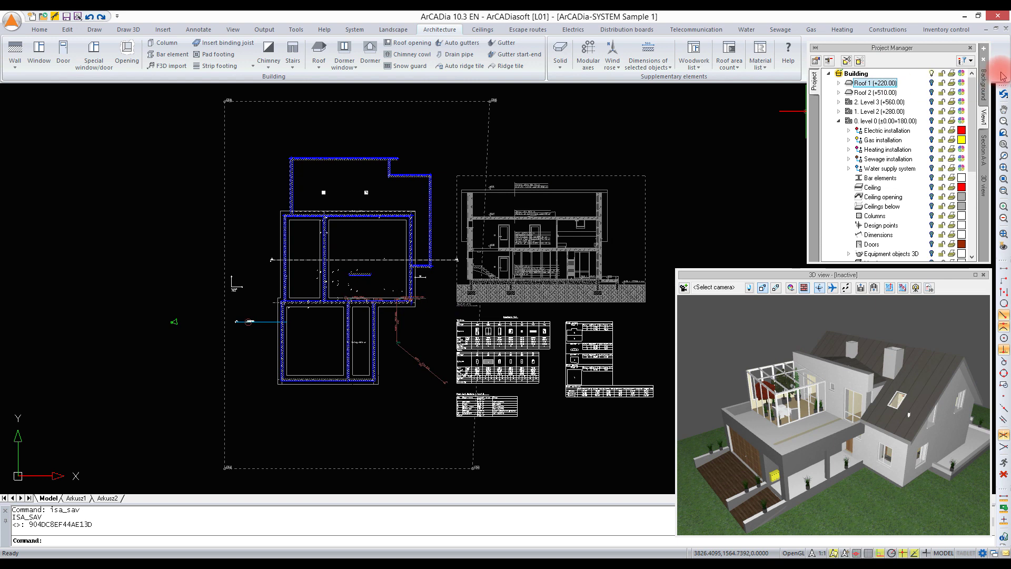
left_click(942, 83)
left_click(983, 50)
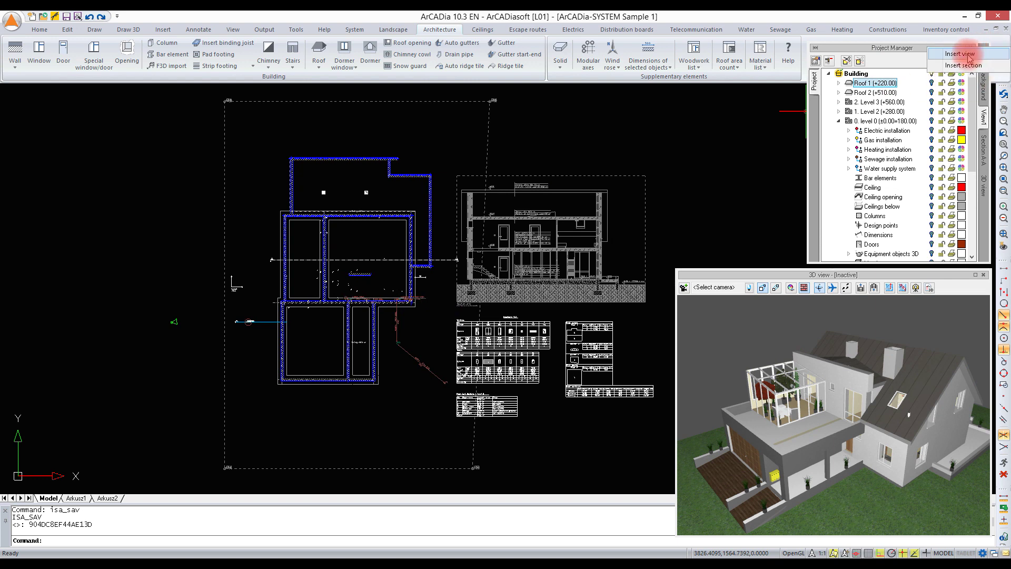
left_click(966, 55)
left_click(483, 250)
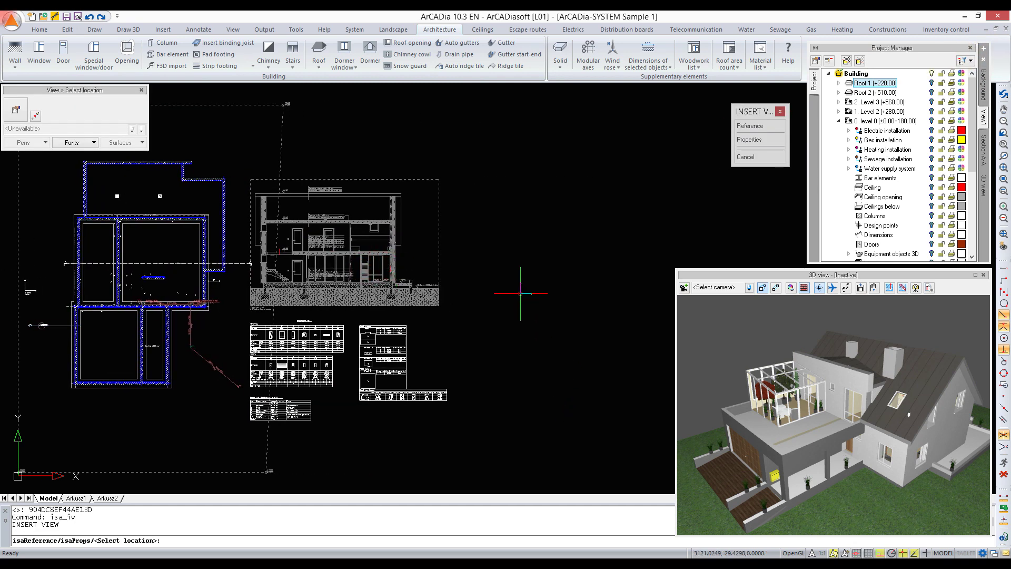
left_click(525, 294)
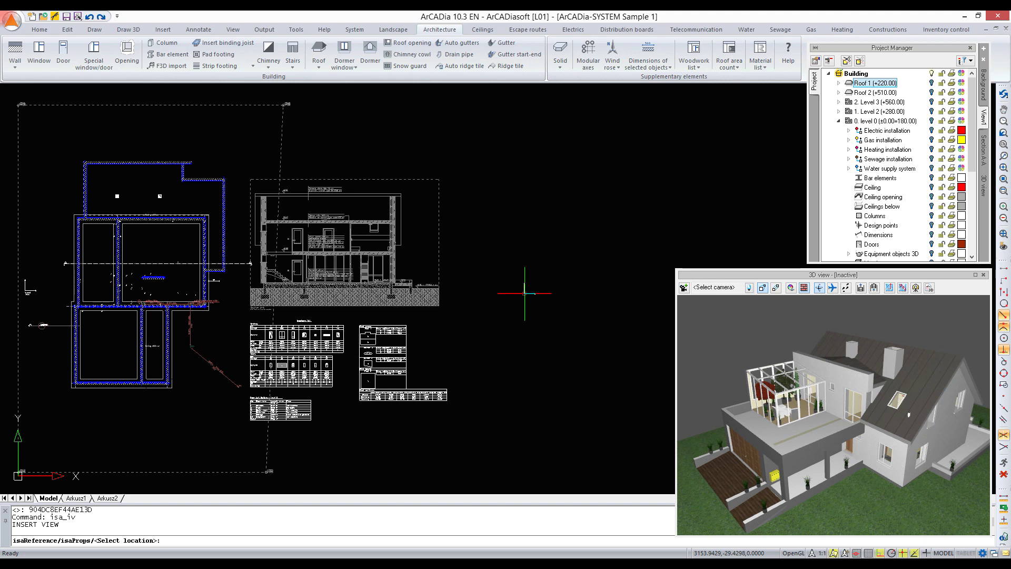
left_click(525, 293)
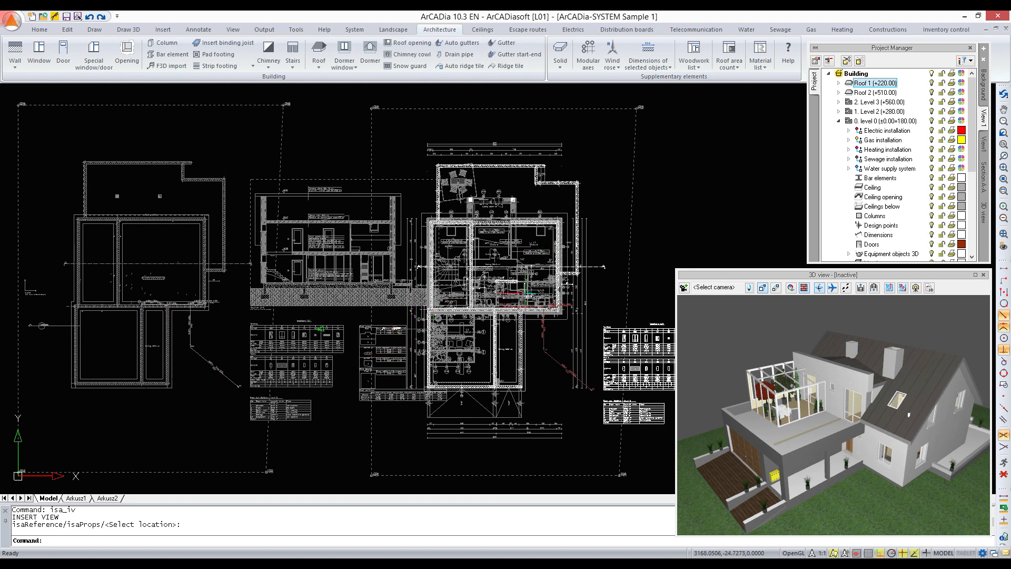
left_click(527, 293)
left_click(524, 293)
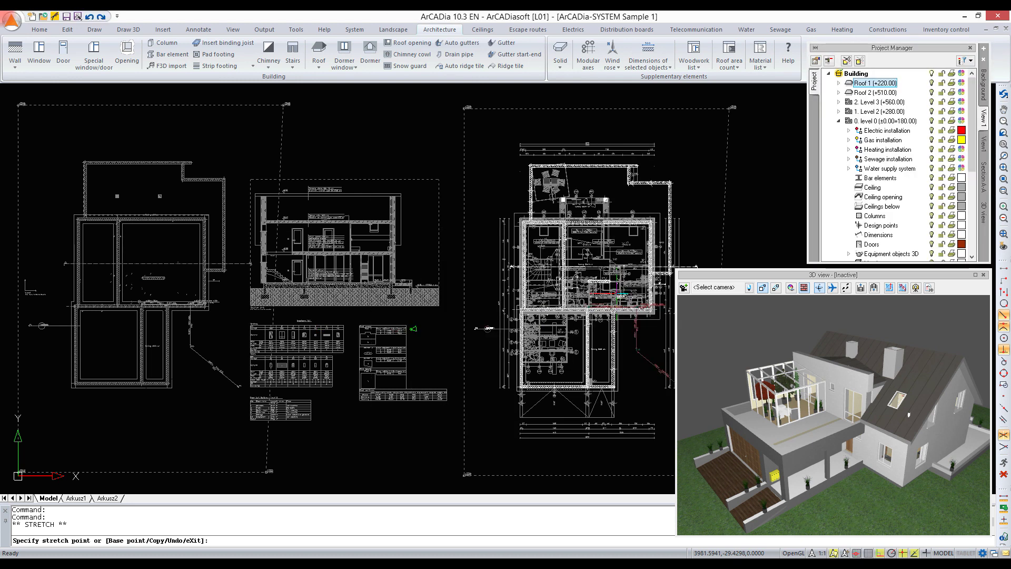
- Finish resizing the view, toggle level 0 visibility in View1, and reactivate the original plan
left_click(619, 293)
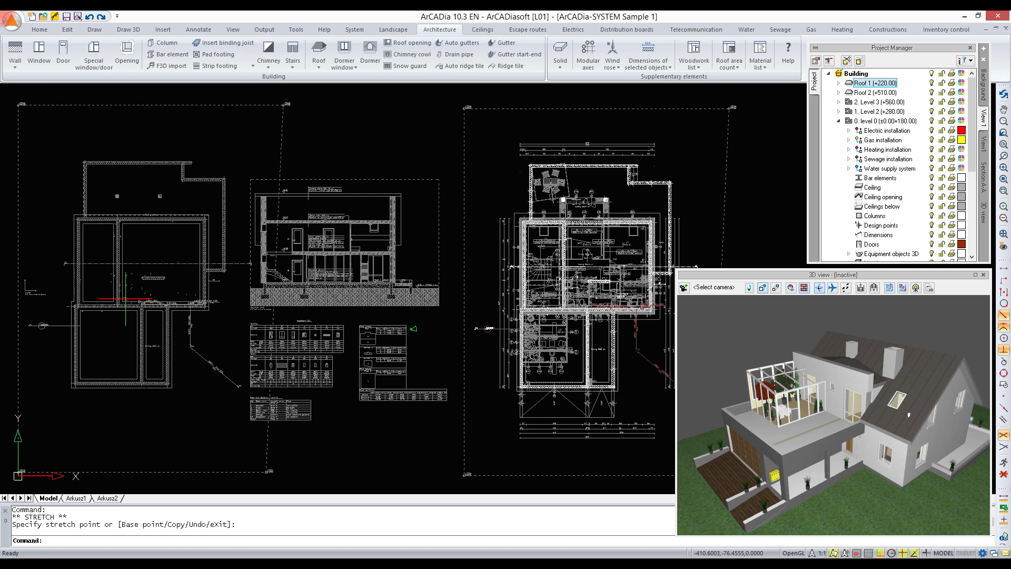
left_click(847, 120)
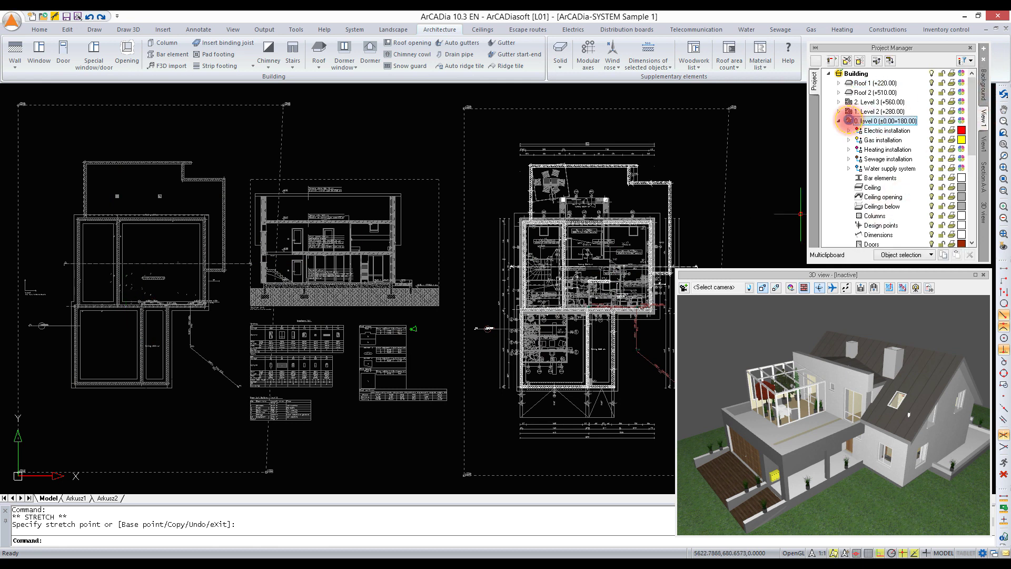
left_click(931, 74)
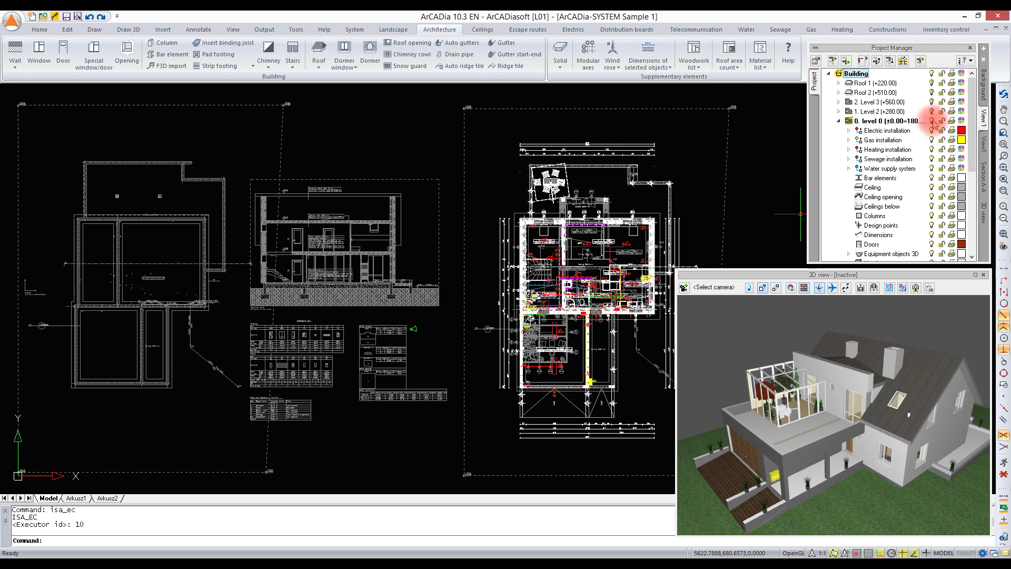
left_click(931, 121)
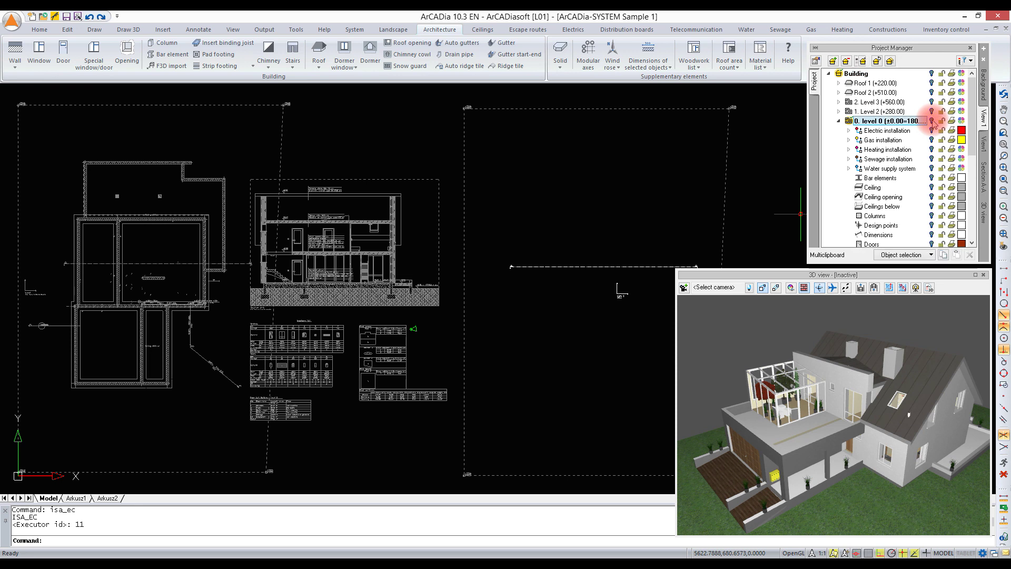
left_click(931, 120)
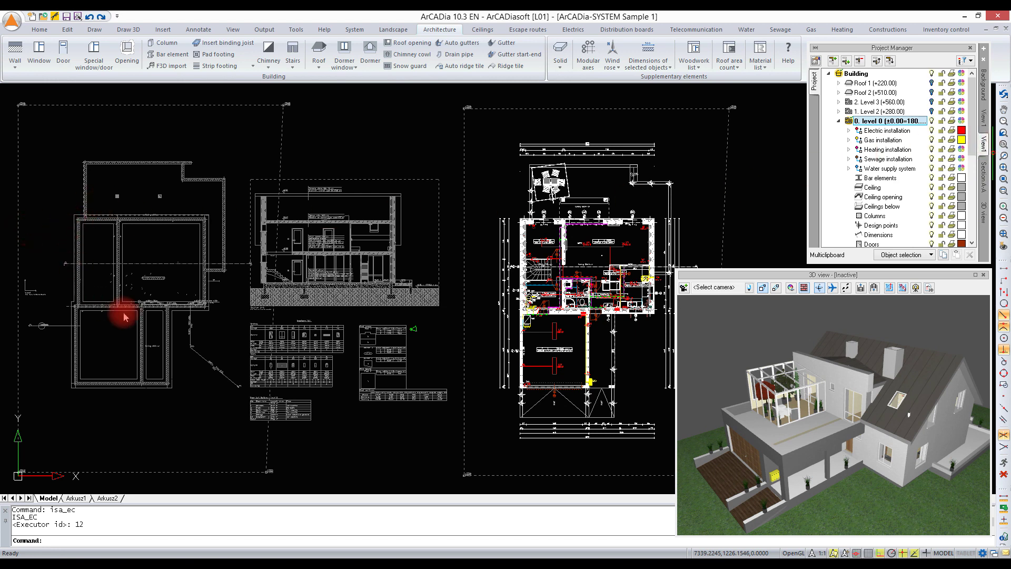
double_click(192, 260)
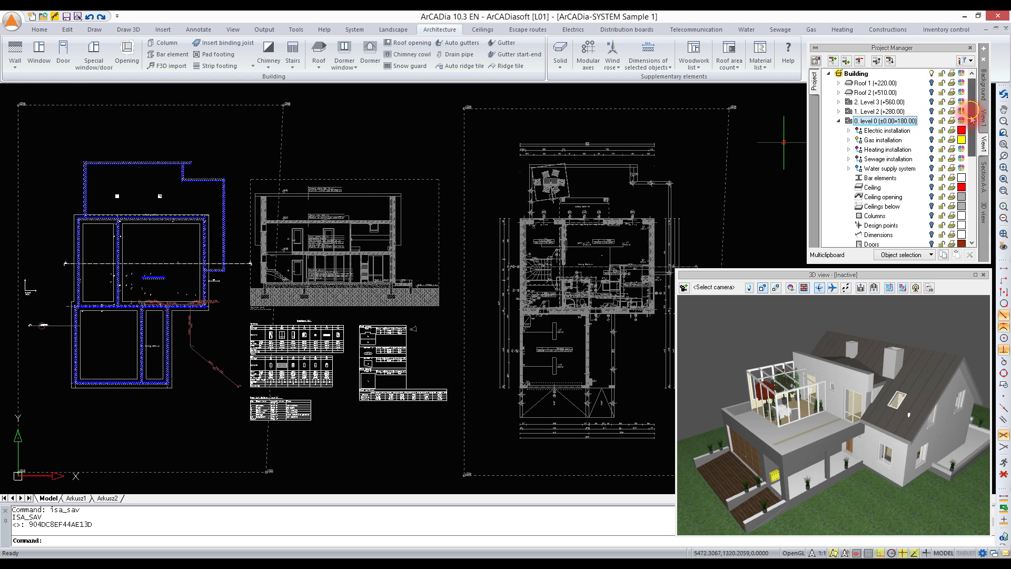
scroll(970, 118, "down", 3)
scroll(971, 173, "up", 3)
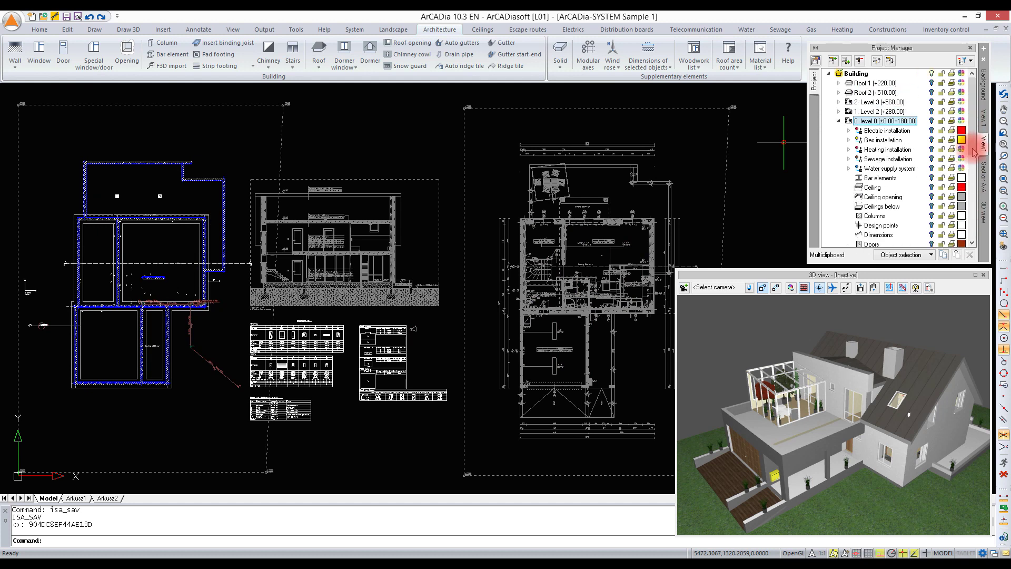
- Open View1's properties and keep its Update type set to Automatic
right_click(975, 153)
left_click(972, 153)
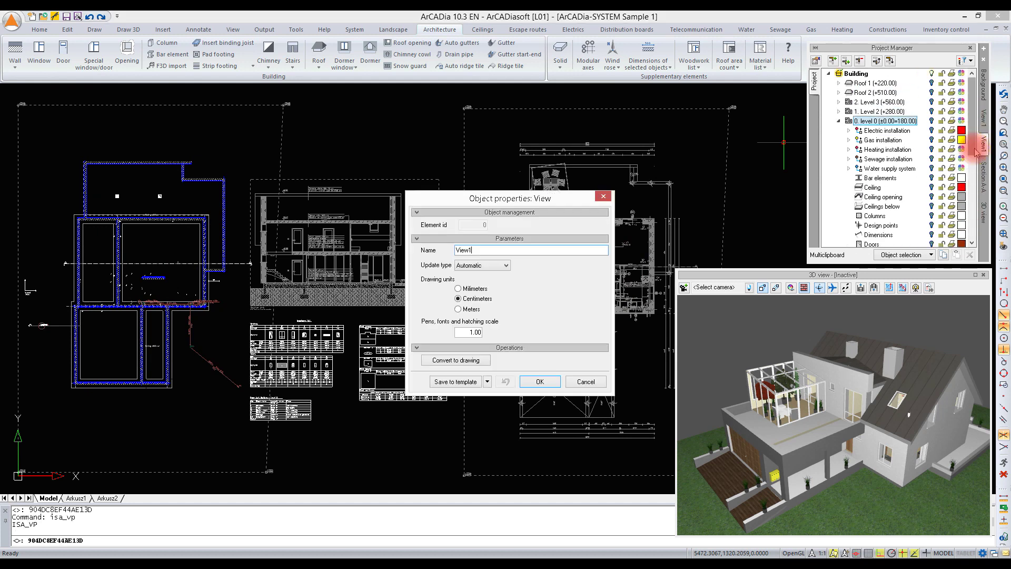
left_click(425, 251)
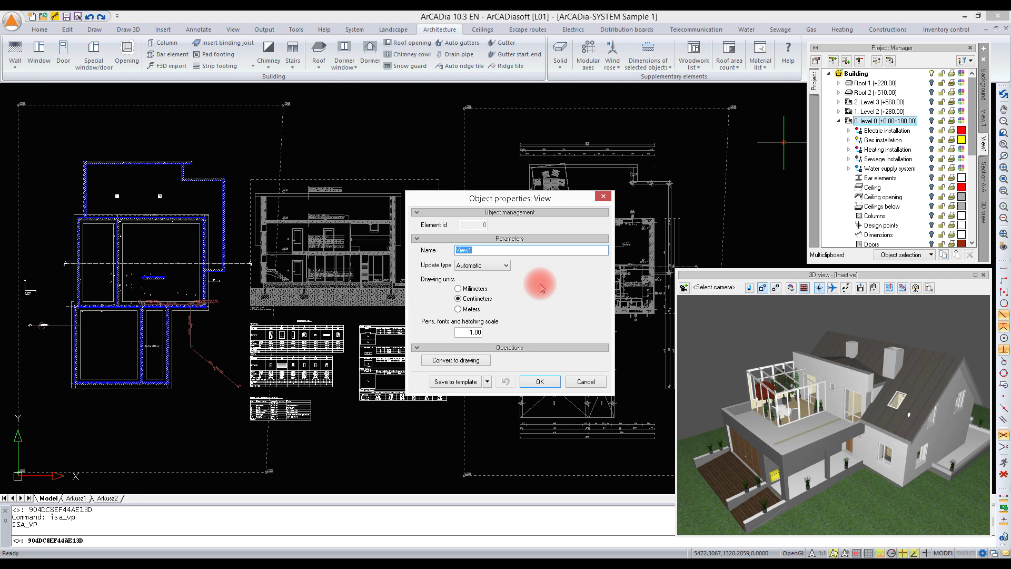
left_click(505, 265)
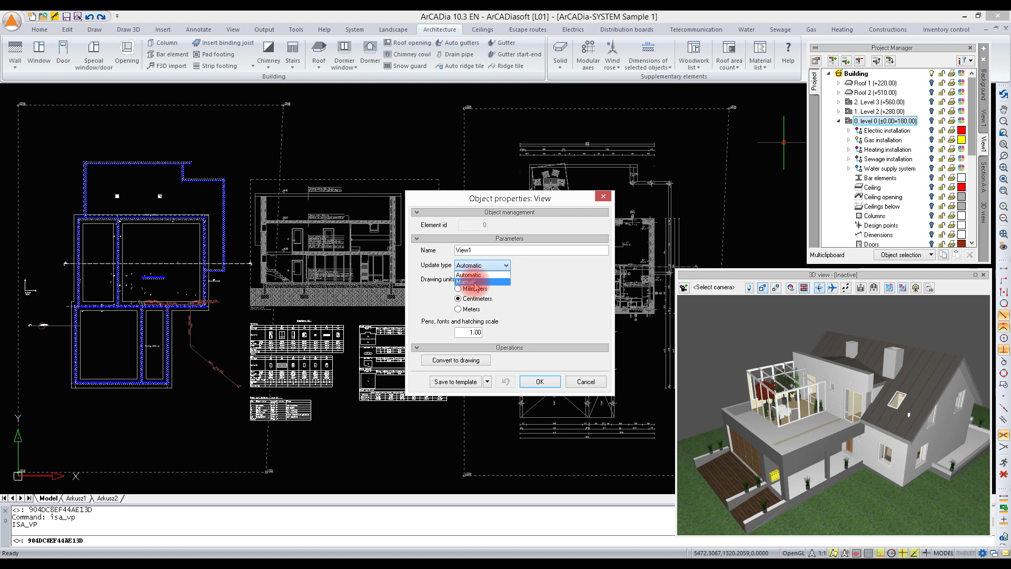
left_click(589, 282)
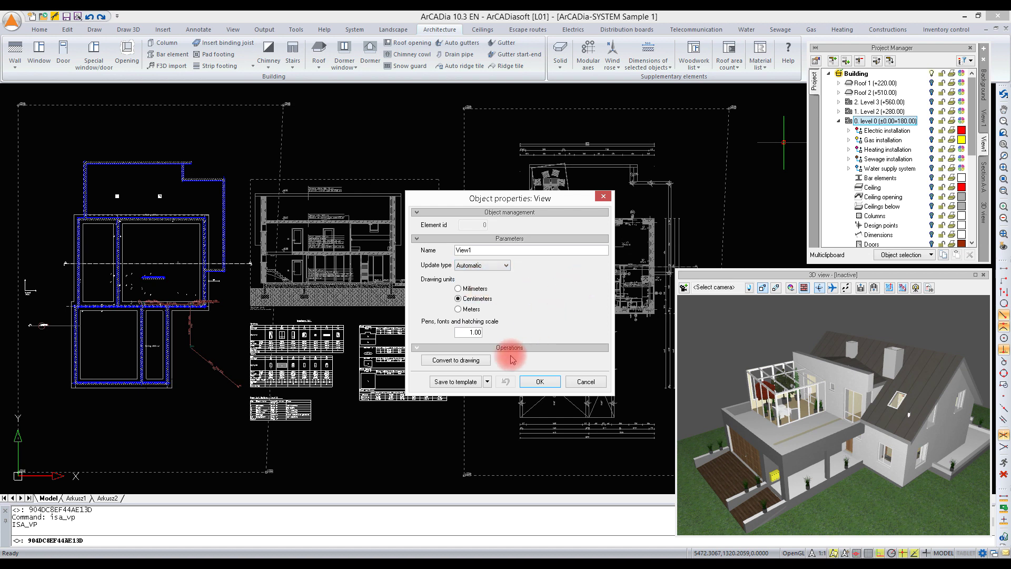